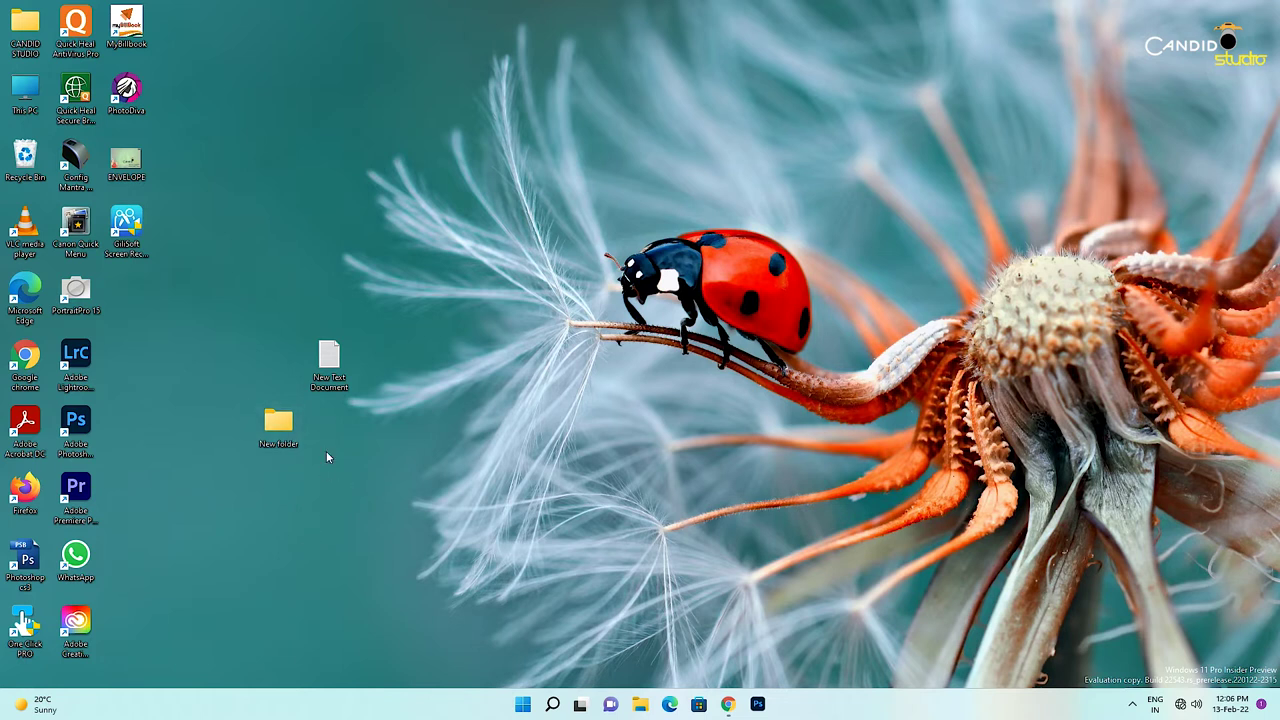
Step: Browse into the Image Sparkle 1.0 folder inside the zip, then close the window
double_click(280, 425)
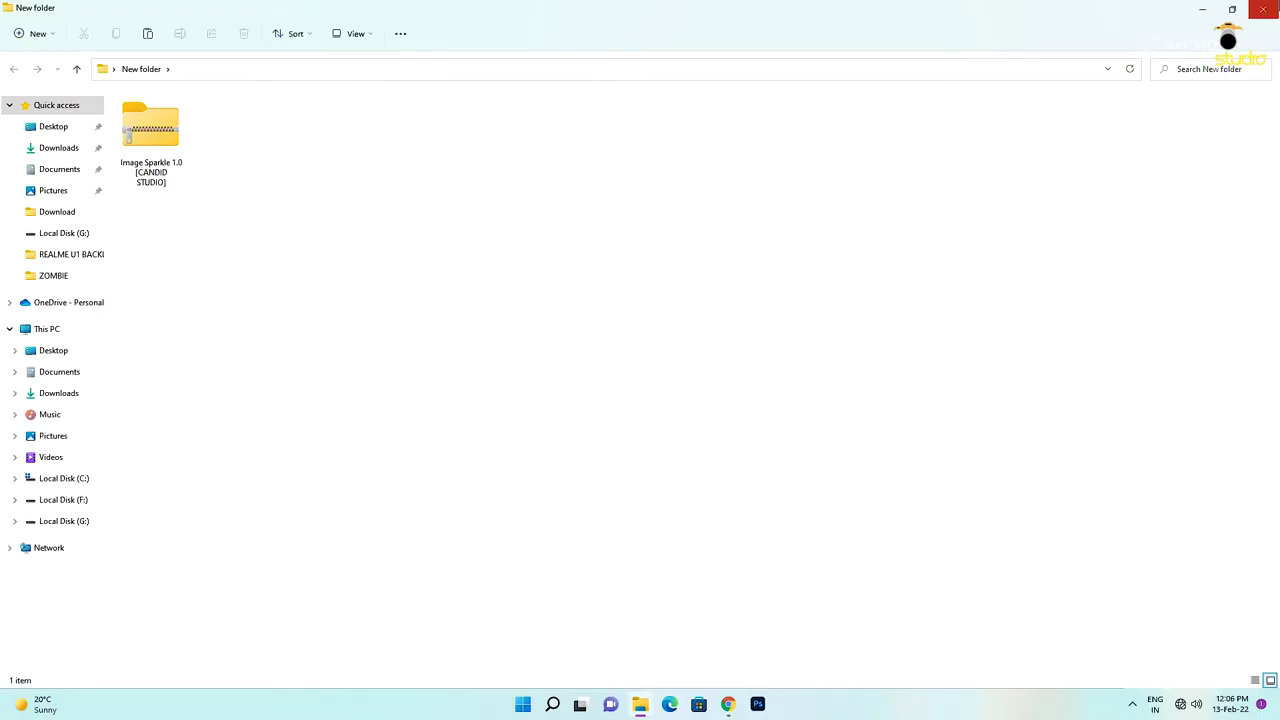
double_click(170, 166)
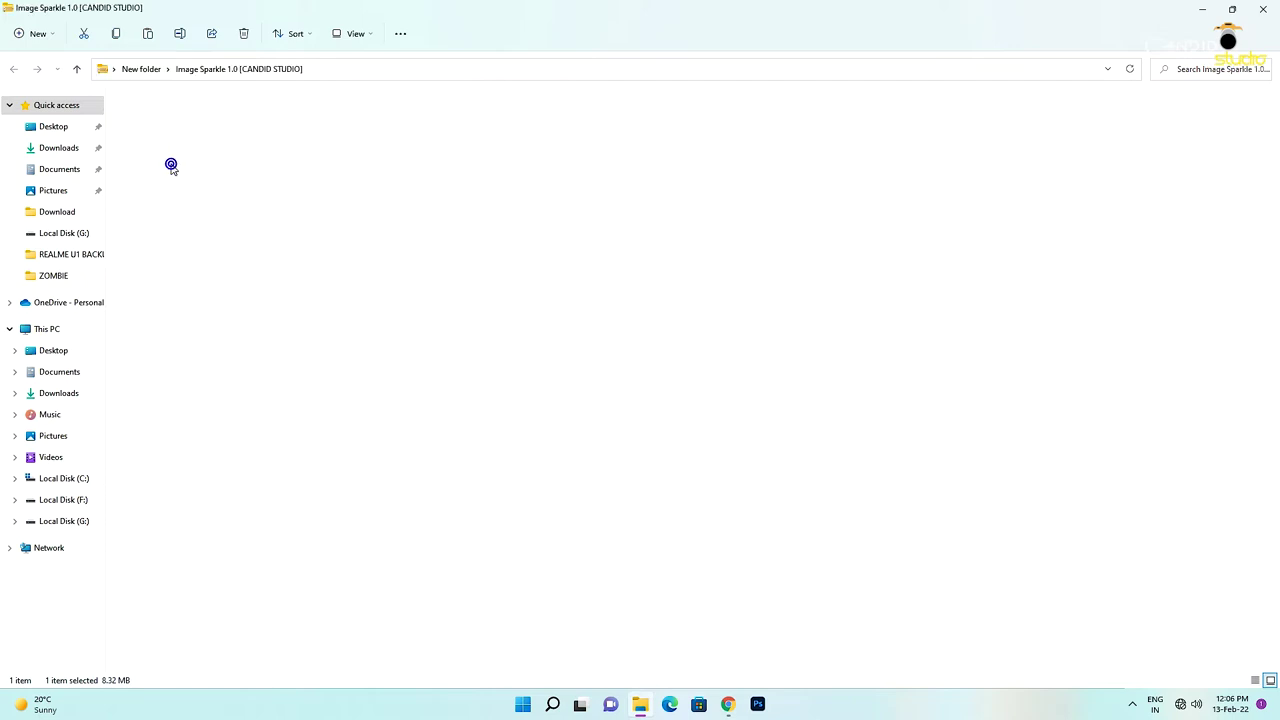
double_click(175, 119)
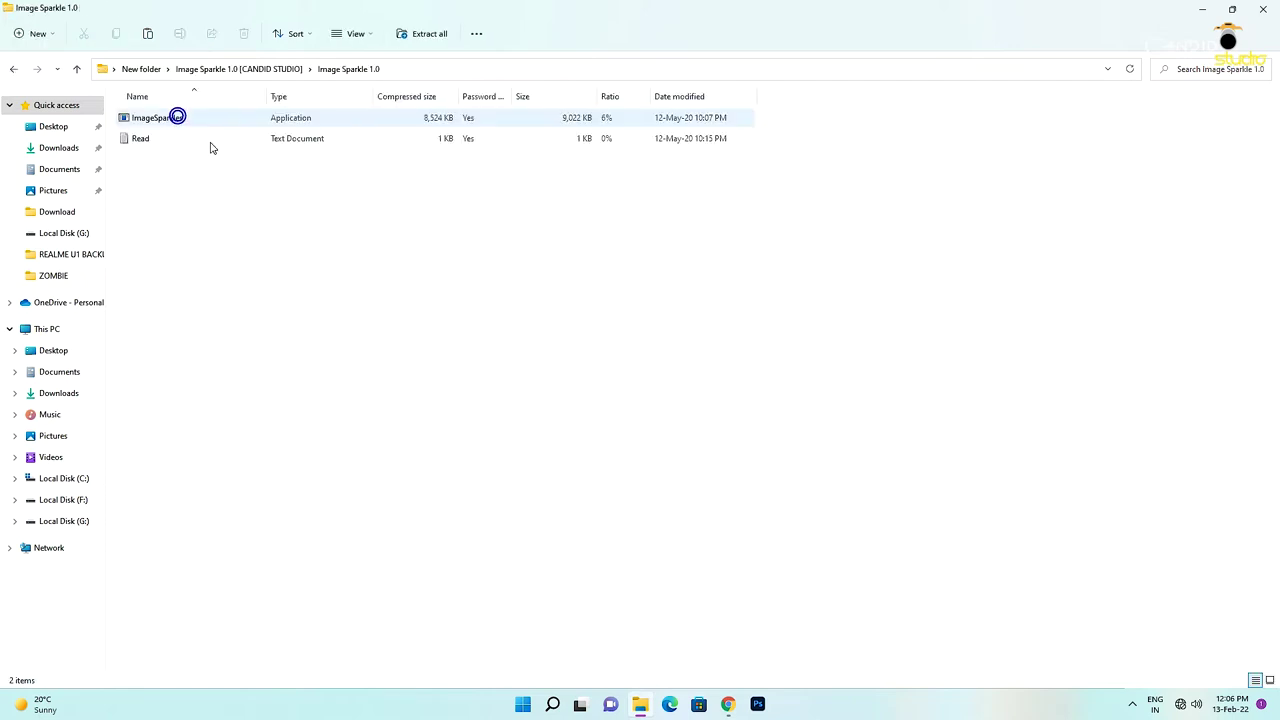
click(210, 120)
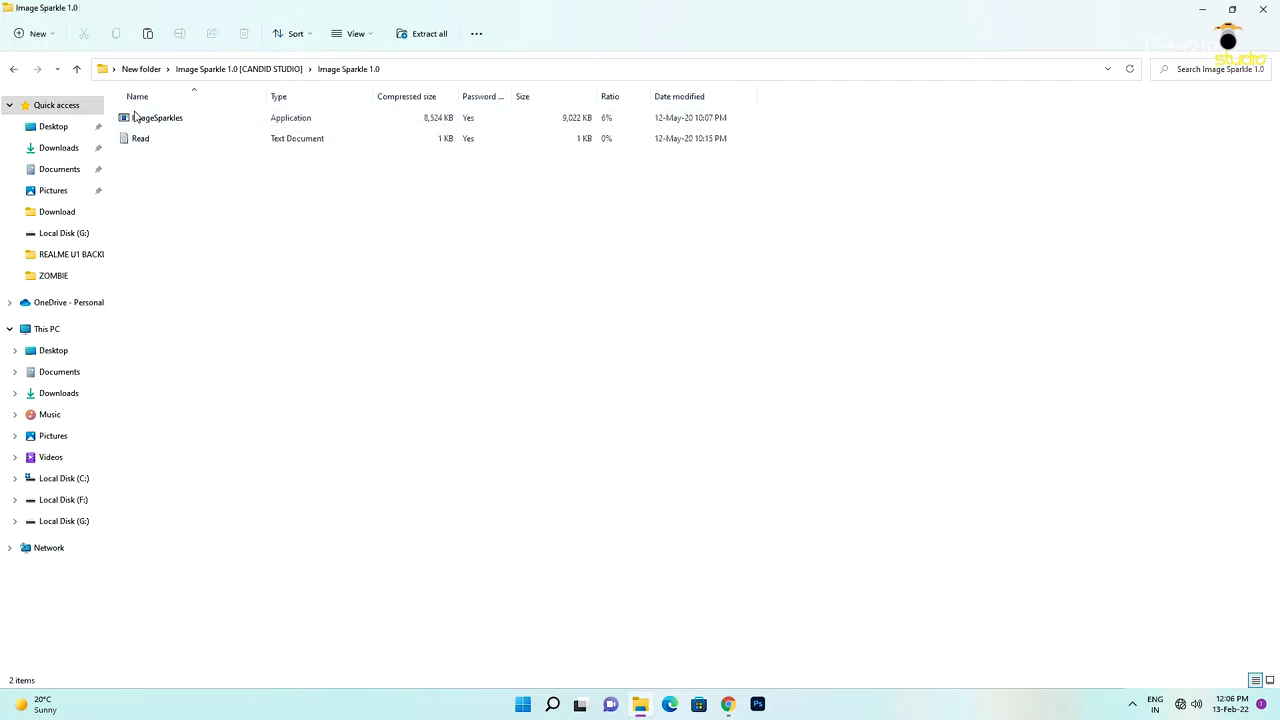
click(1263, 9)
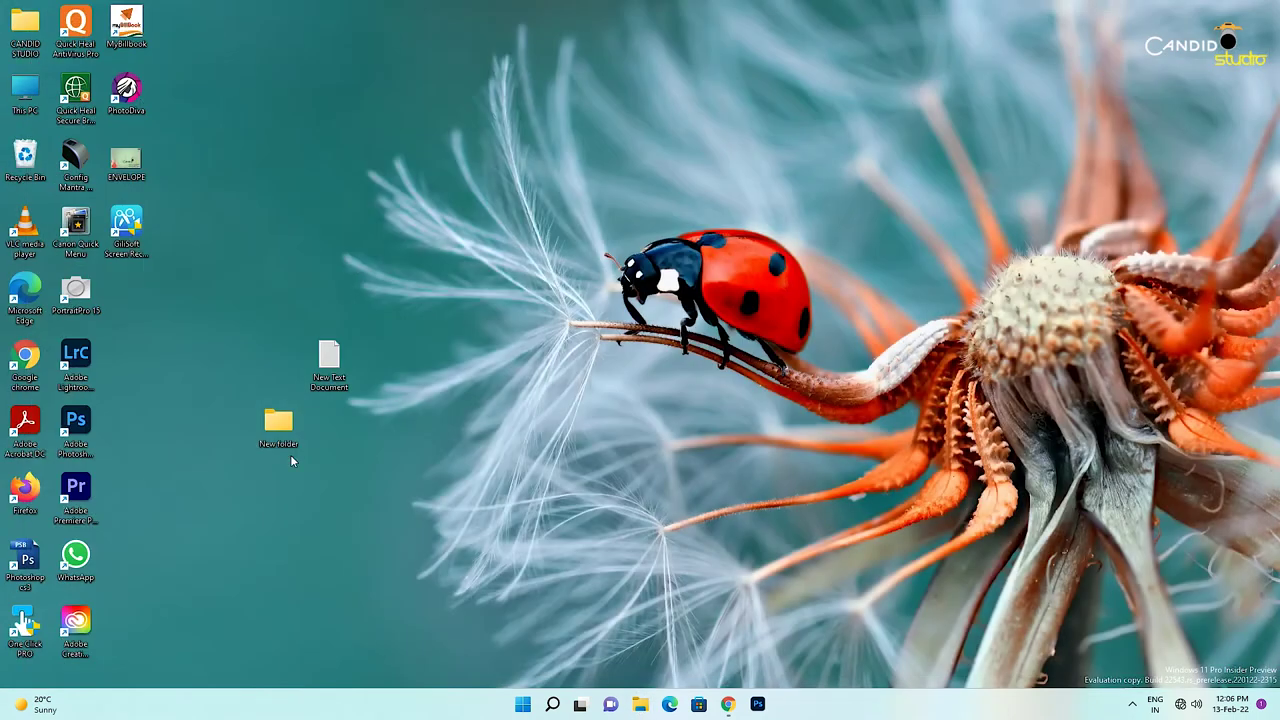
Step: Switch off Virus Protection in Quick Heal AntiVirus Pro and confirm it
double_click(278, 425)
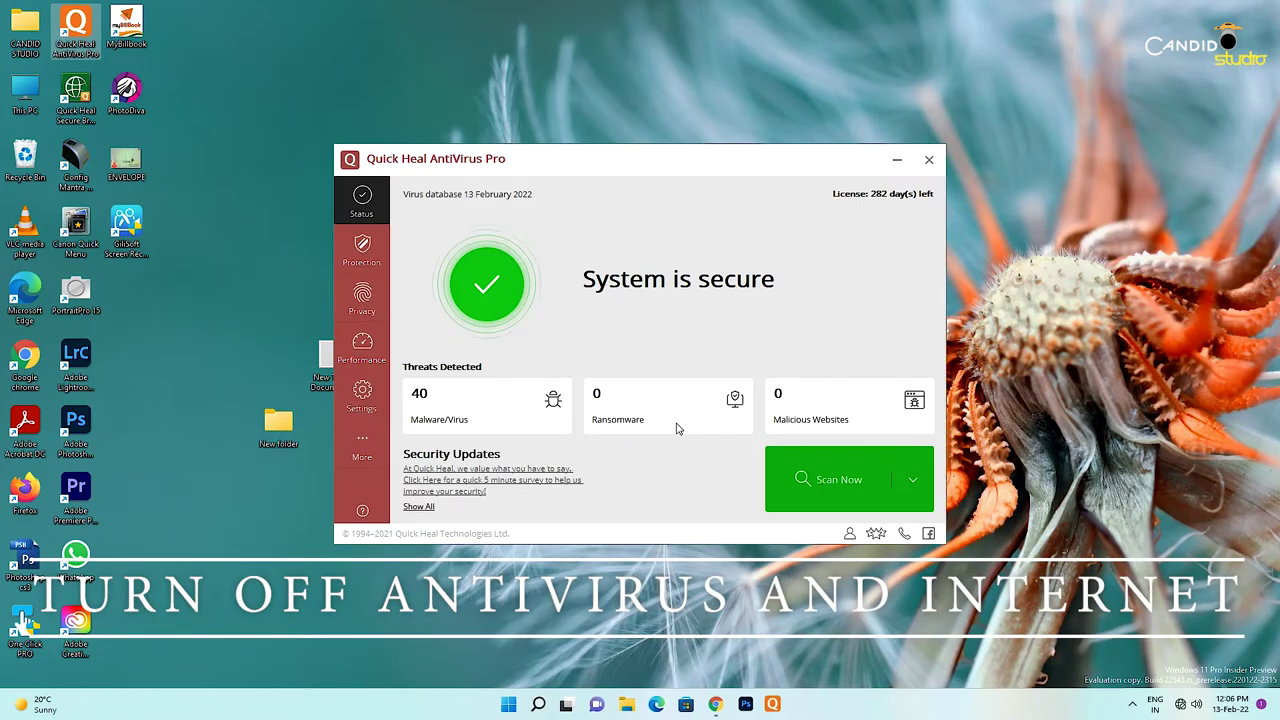
click(362, 258)
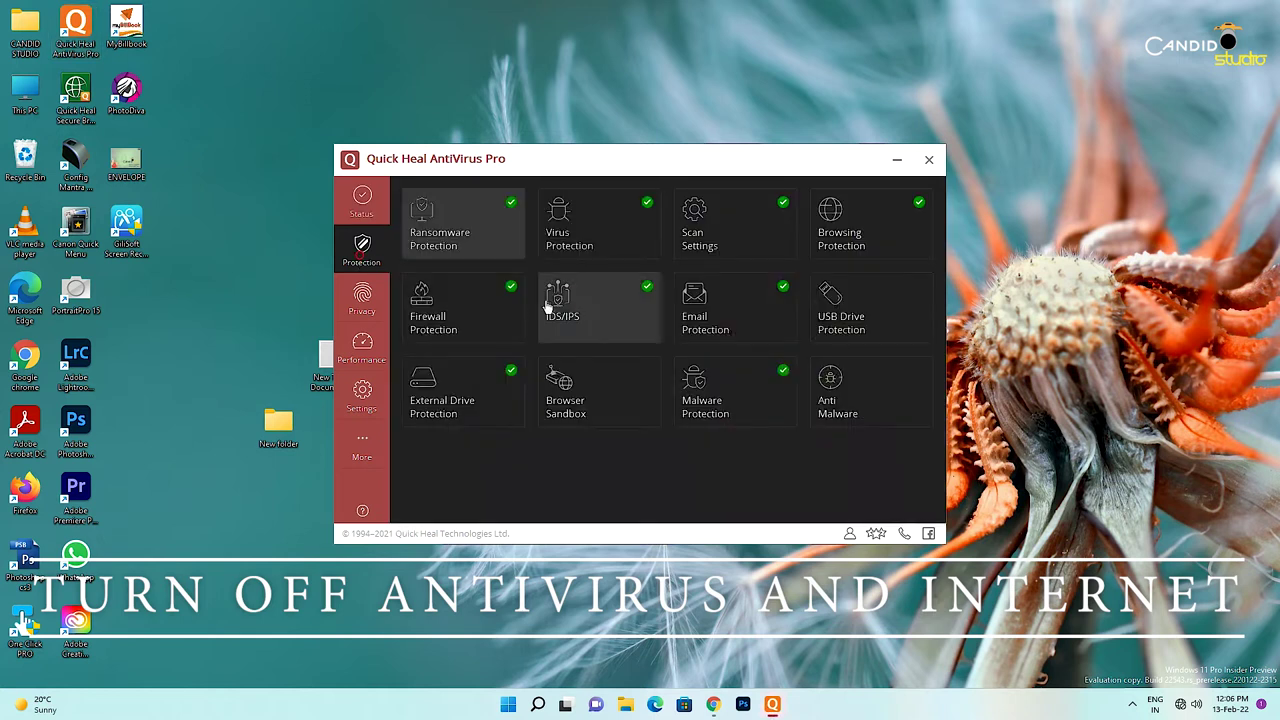
click(624, 216)
click(850, 243)
click(612, 393)
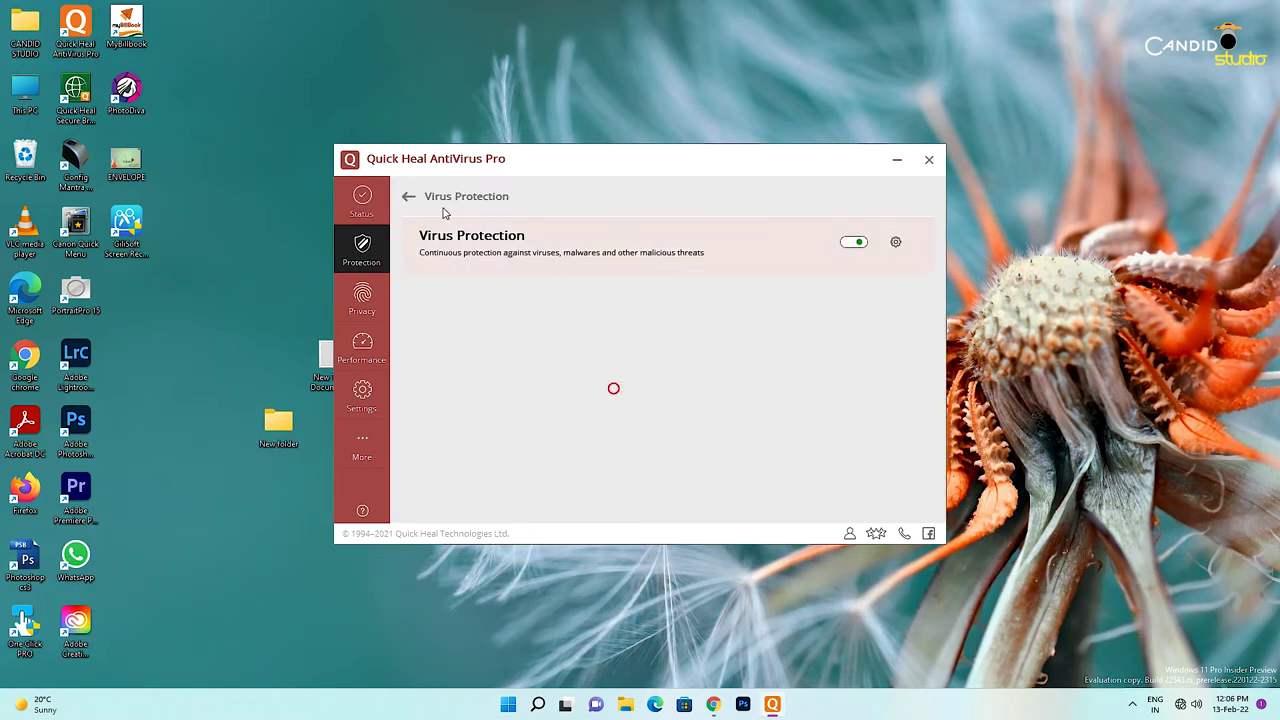
Step: Set the Scan Settings action to Skip, save the changes, and reopen New folder
click(408, 196)
click(706, 238)
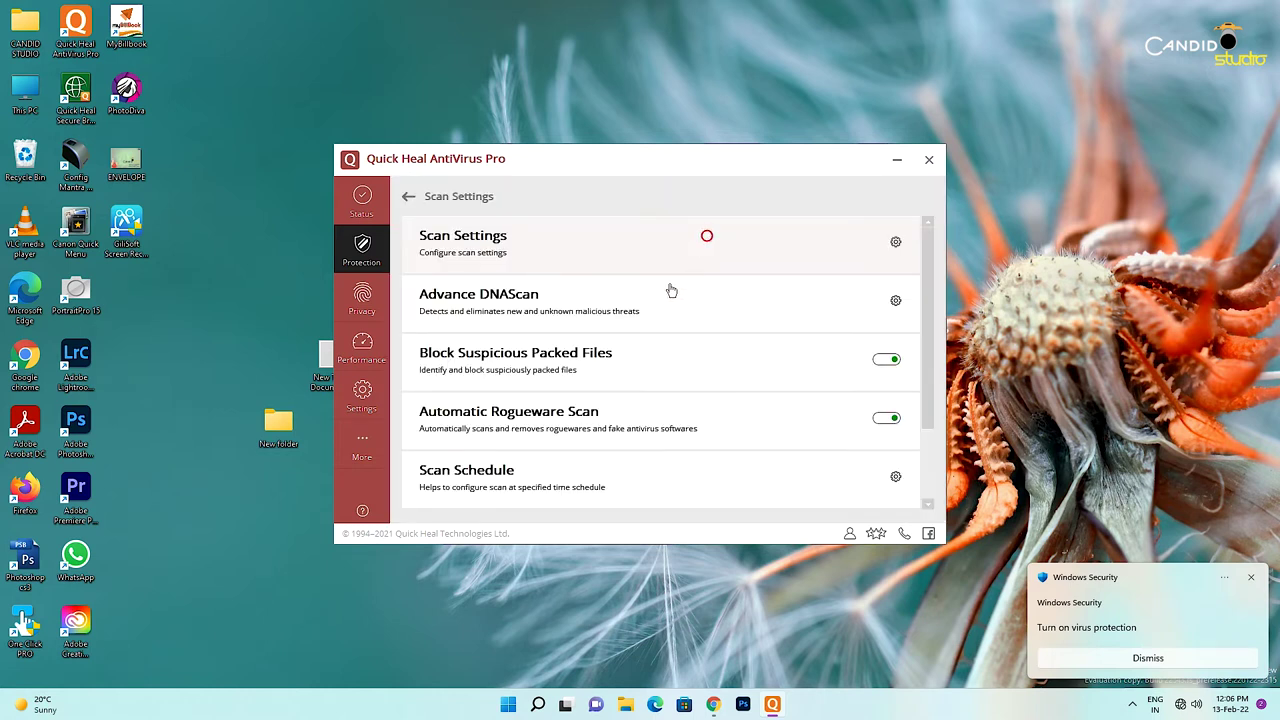
click(896, 244)
click(440, 400)
click(785, 505)
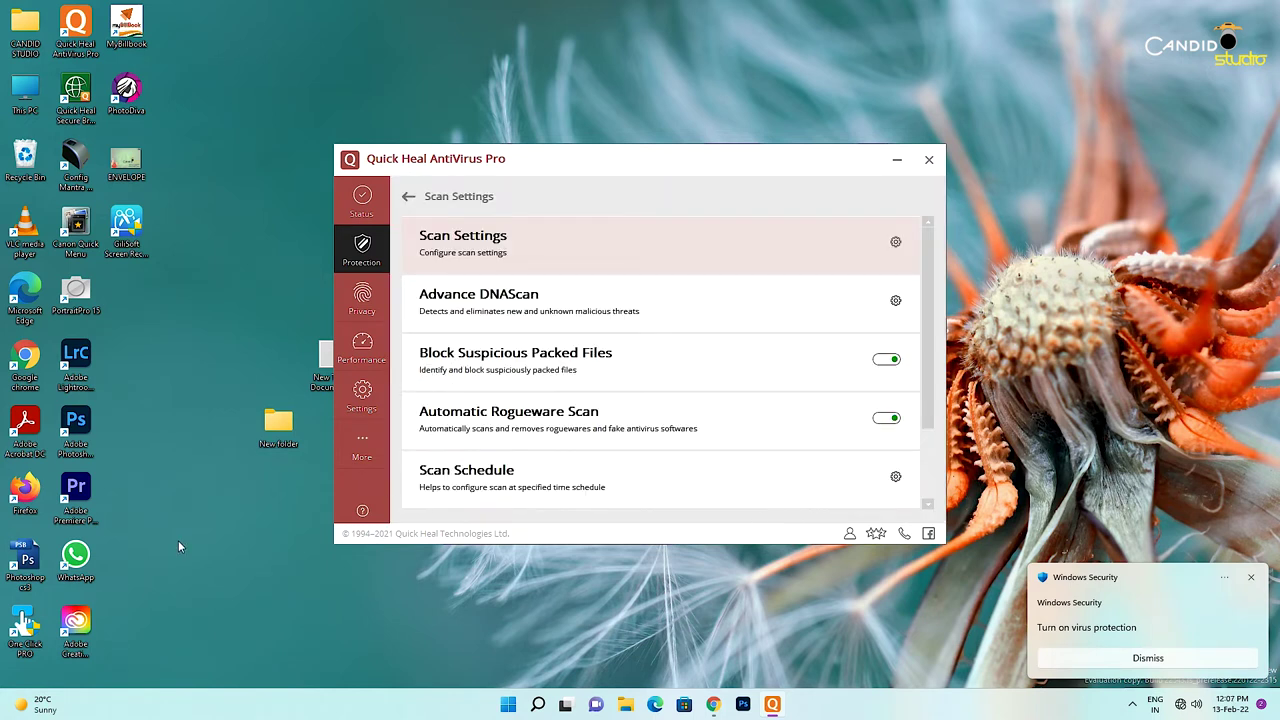
double_click(276, 425)
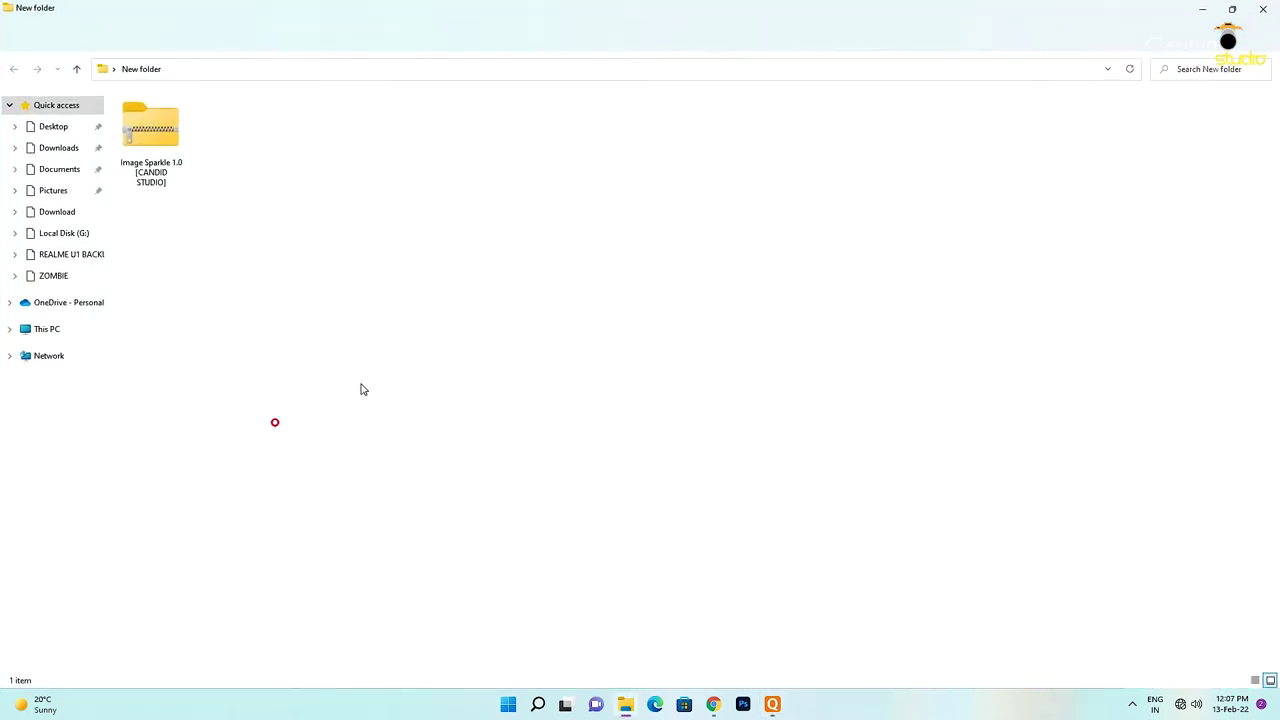
Step: Extract the Image Sparkle 1.0 zip here with WinRAR, entering the archive password
click(149, 123)
right_click(149, 123)
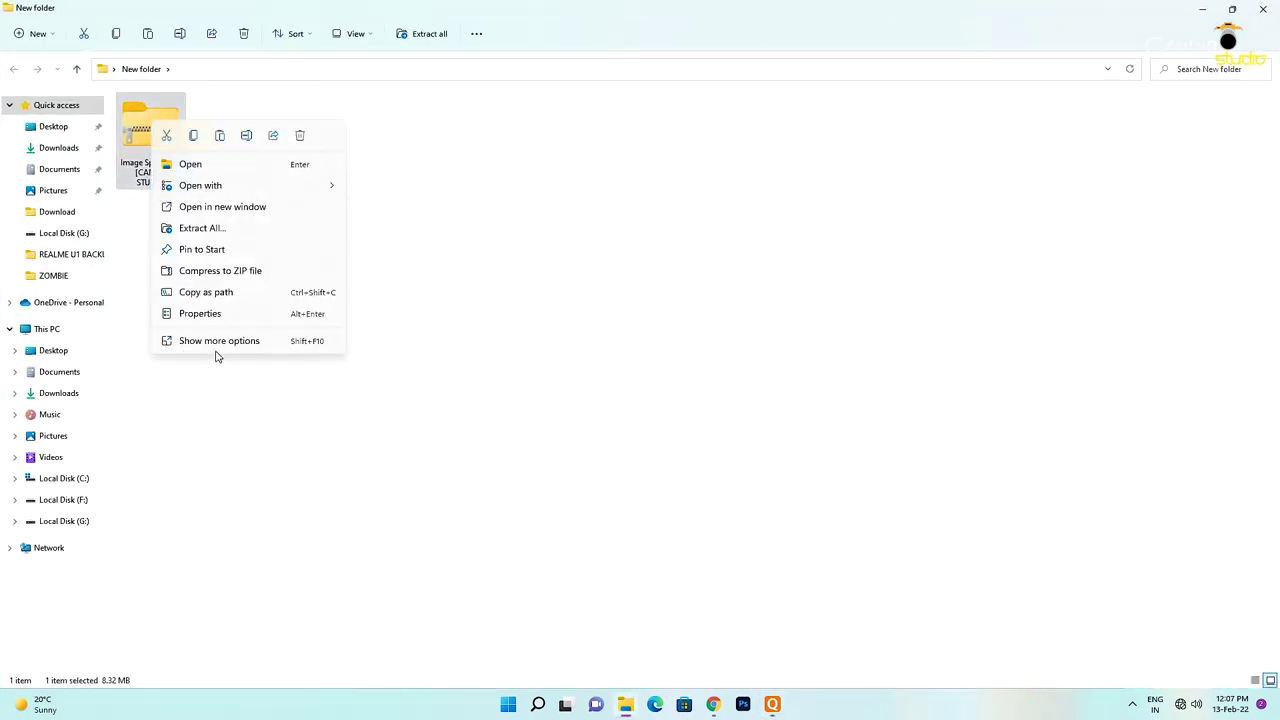
click(215, 340)
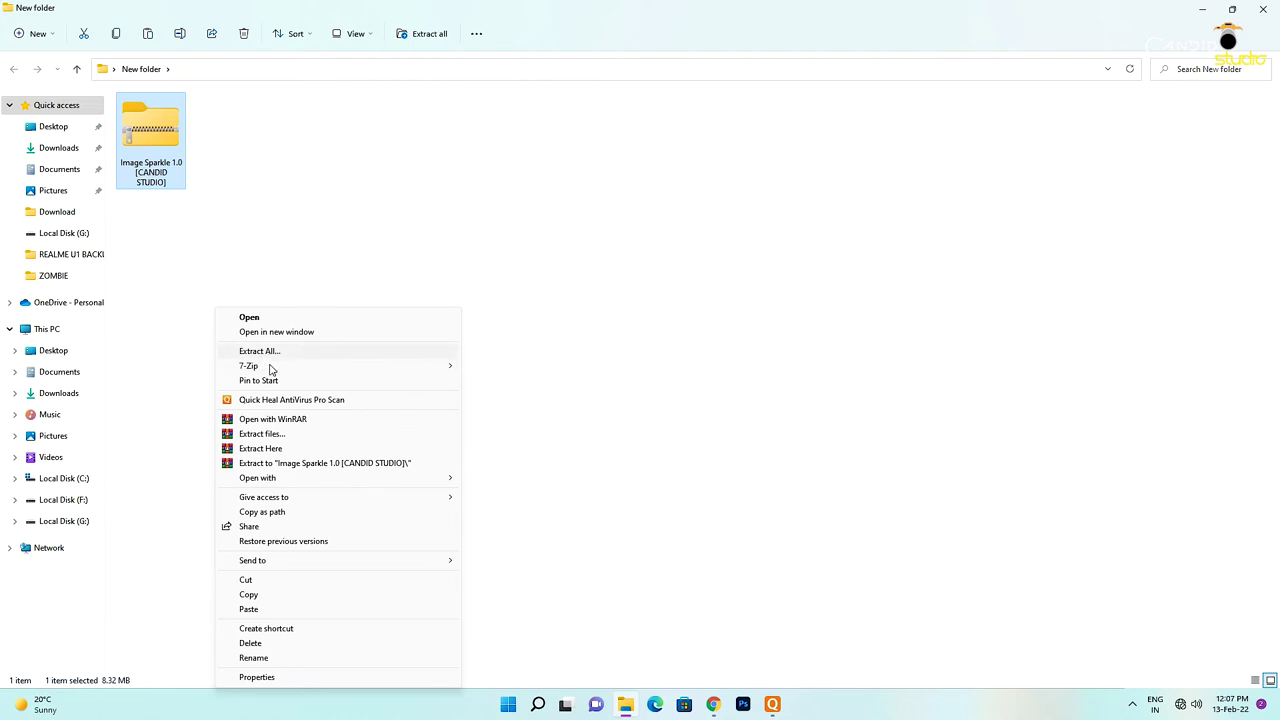
click(280, 449)
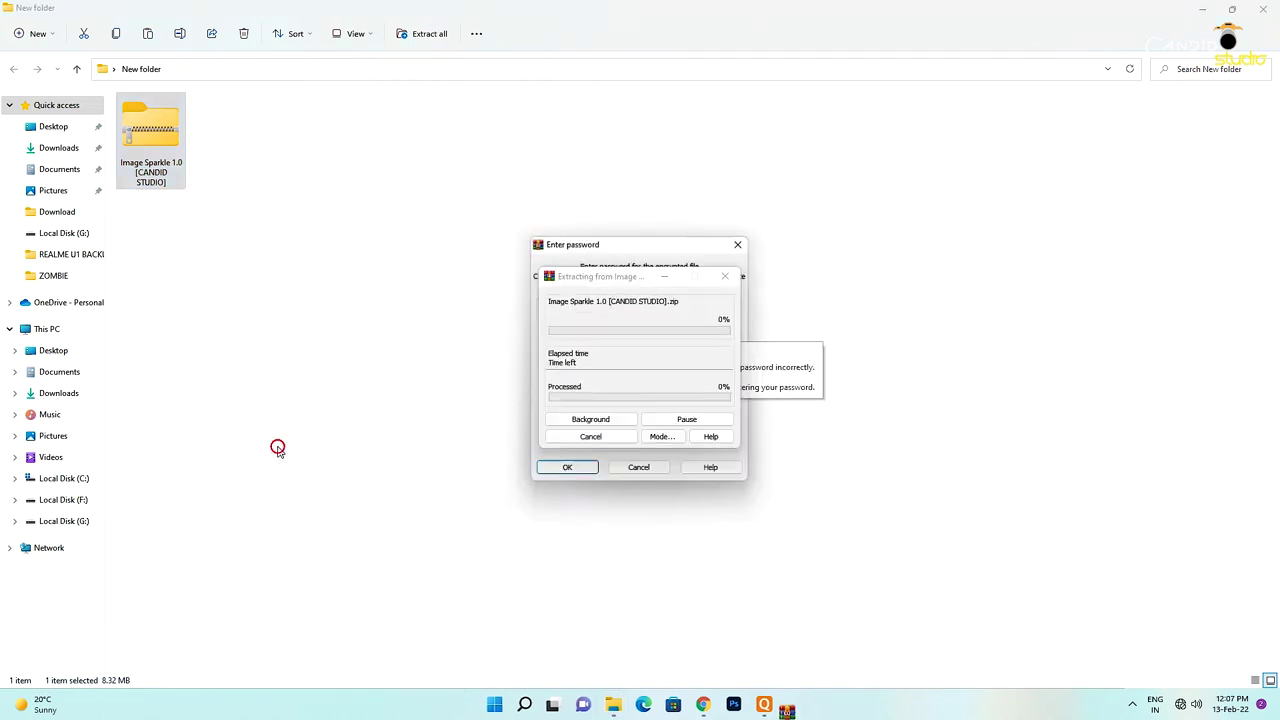
text(c)
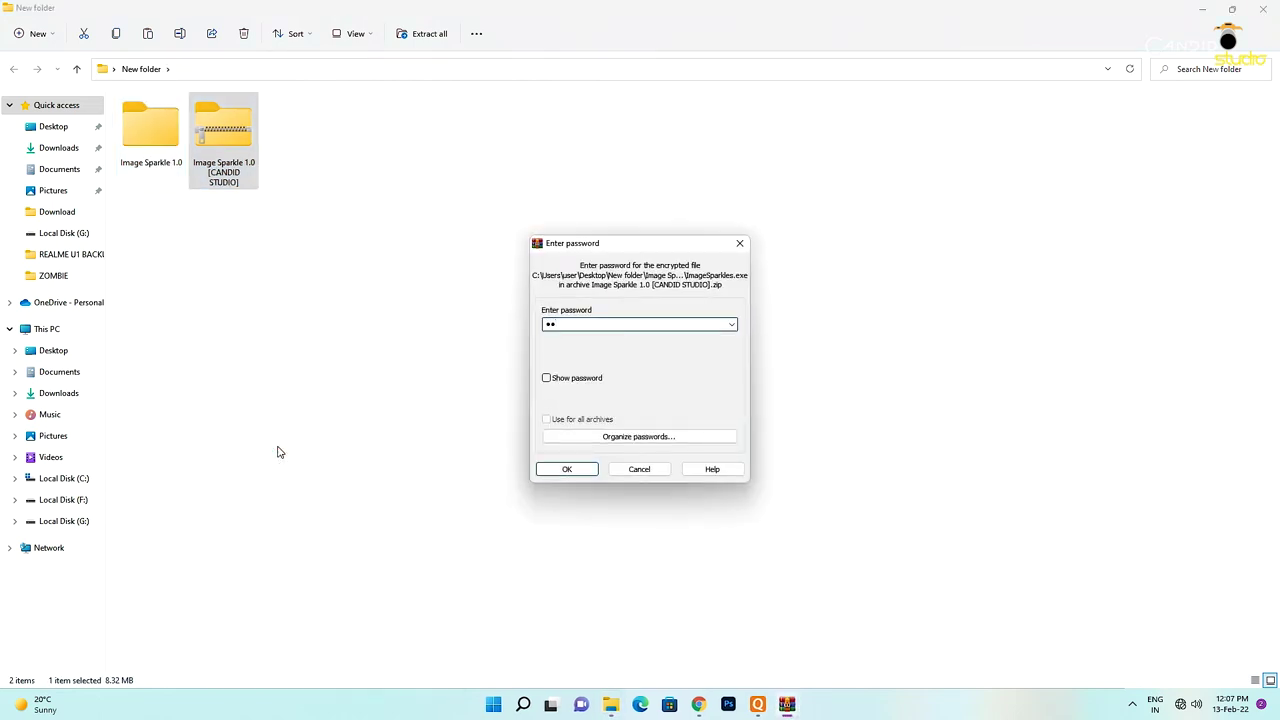
key(Return)
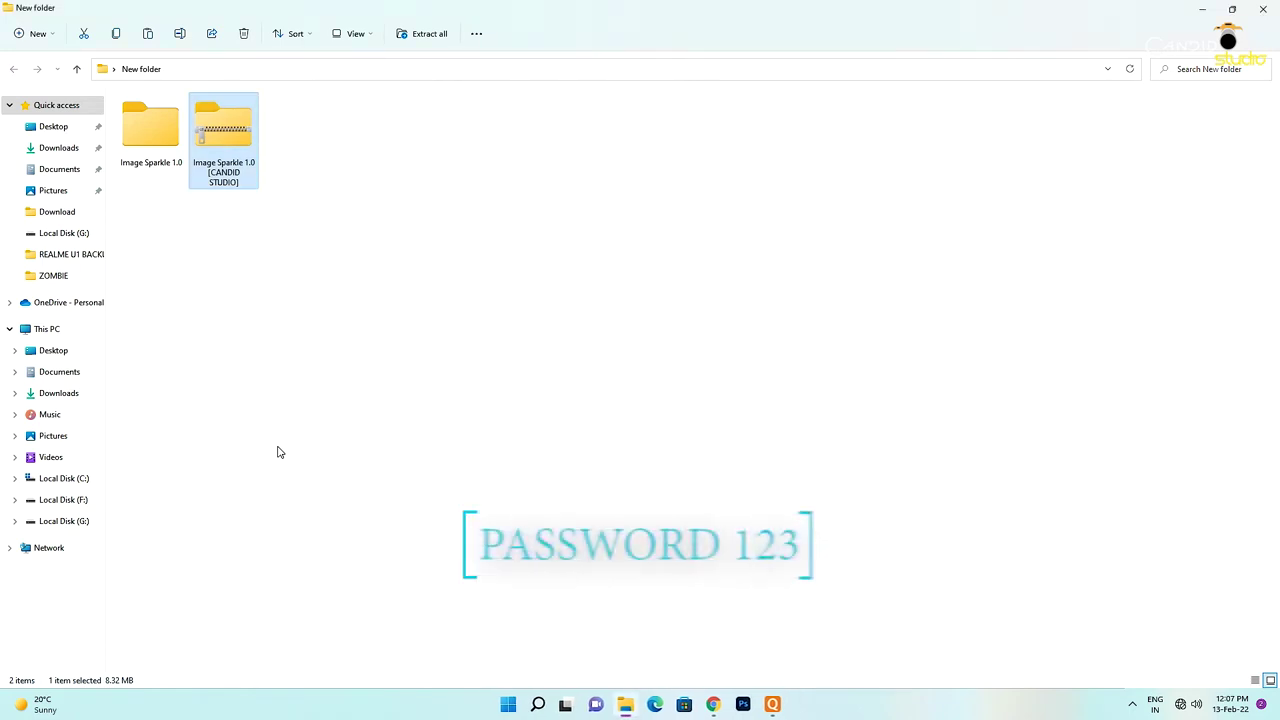
Step: Open the extracted Image Sparkle 1.0 folder and select the ImageSparkles installer
click(165, 148)
double_click(165, 148)
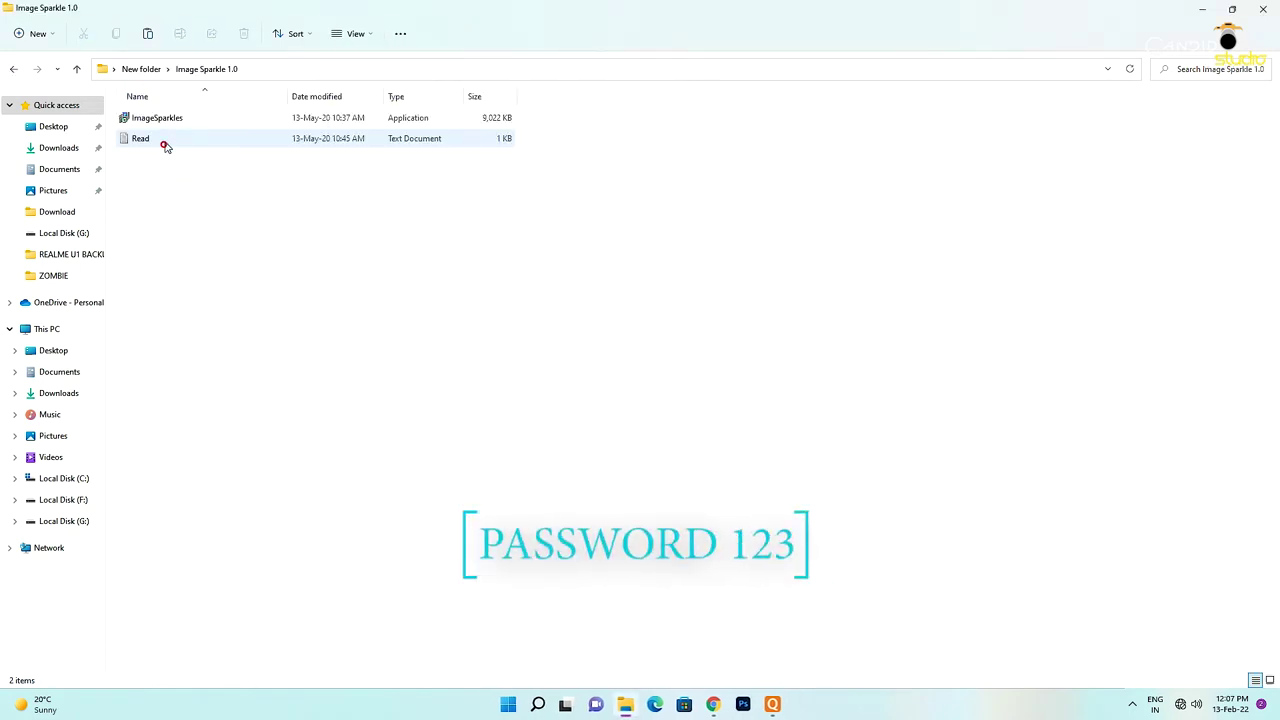
click(169, 119)
Step: Install Image Sparkles 1.0 in the default folder with a desktop shortcut, then launch it
double_click(169, 119)
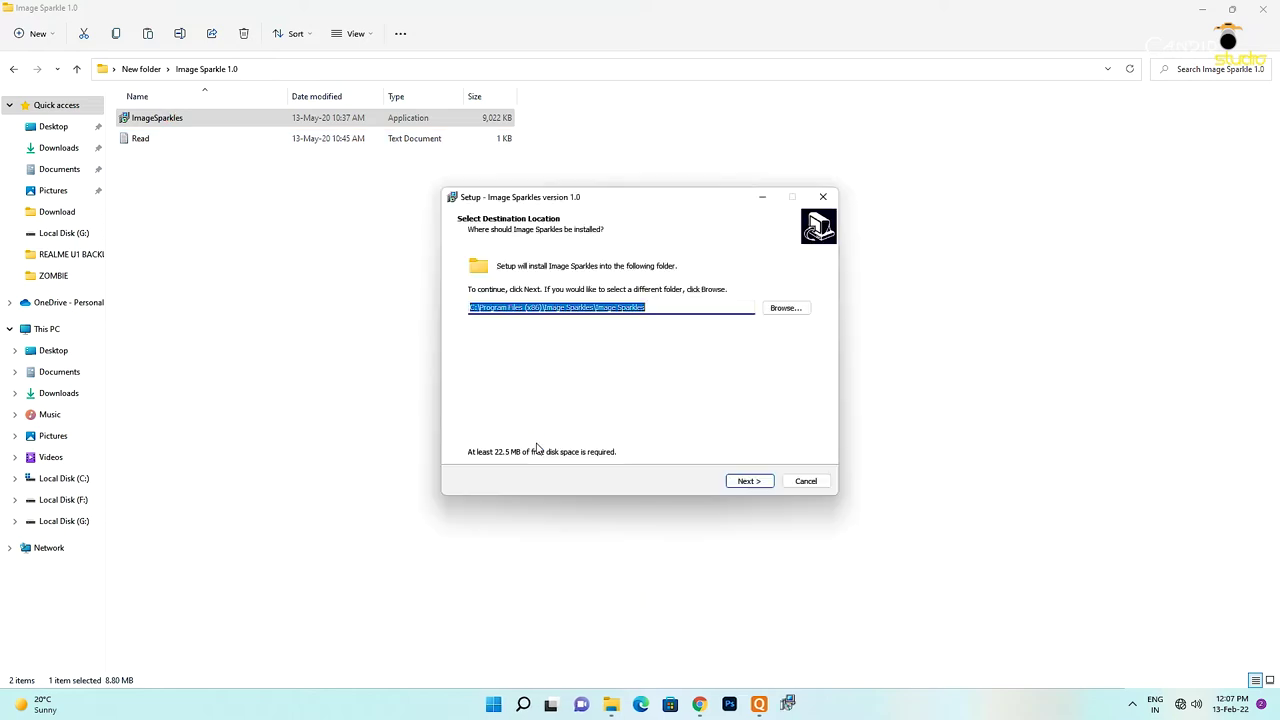
click(755, 485)
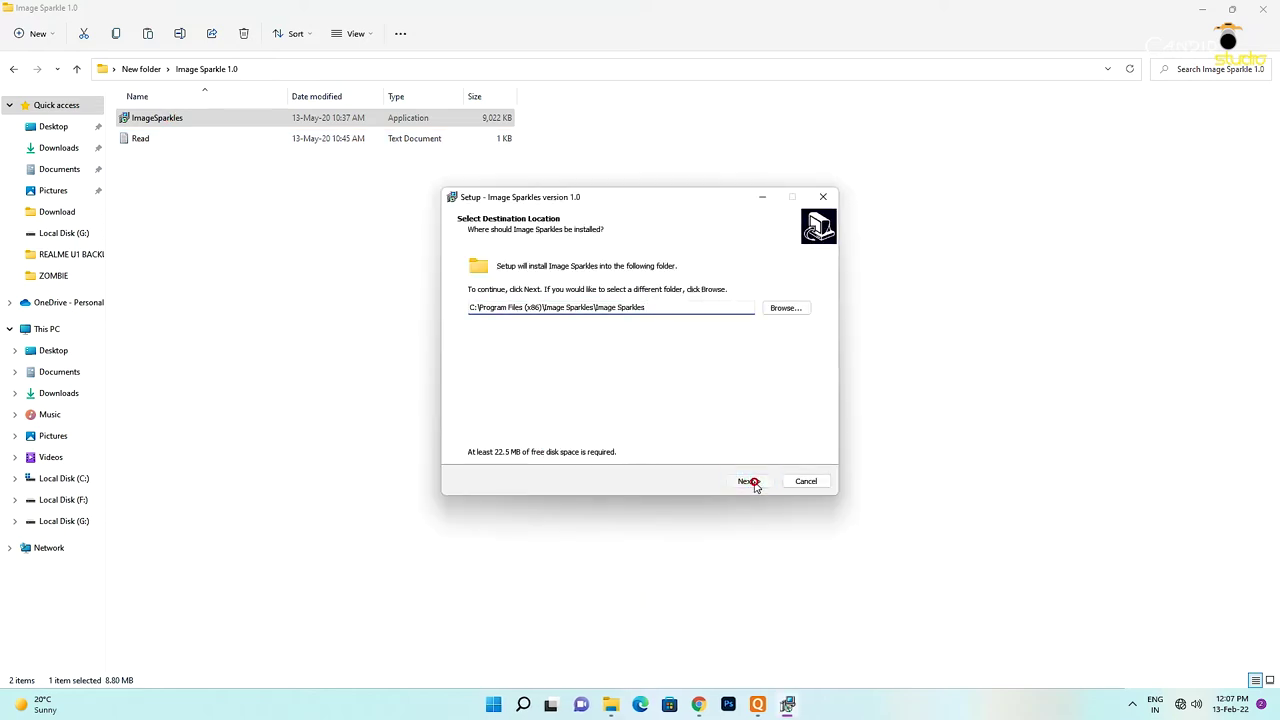
click(529, 304)
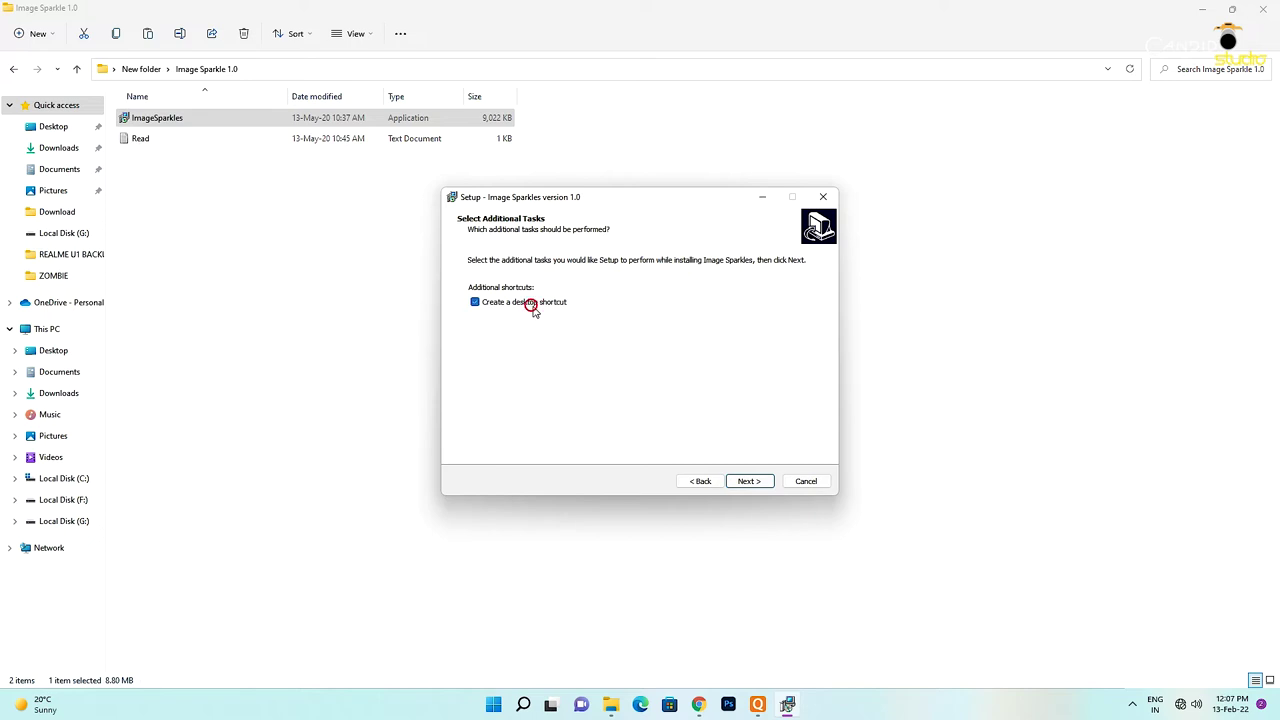
click(748, 484)
click(746, 484)
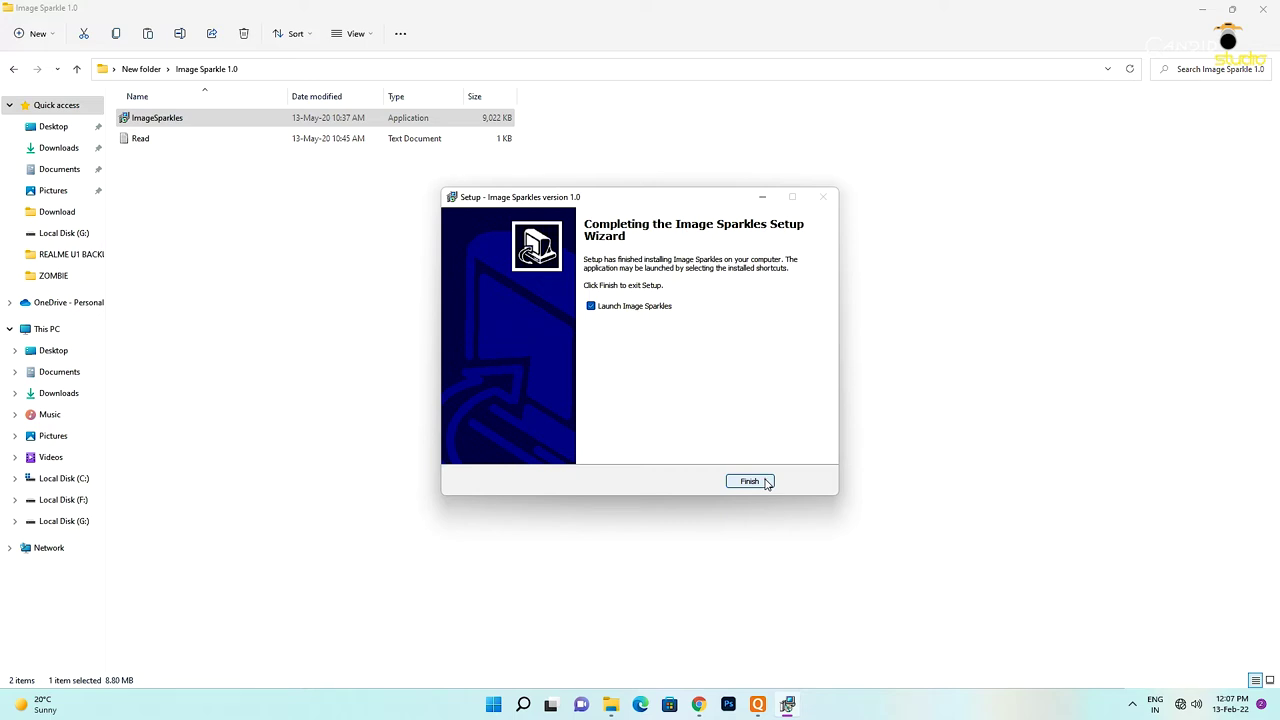
click(767, 484)
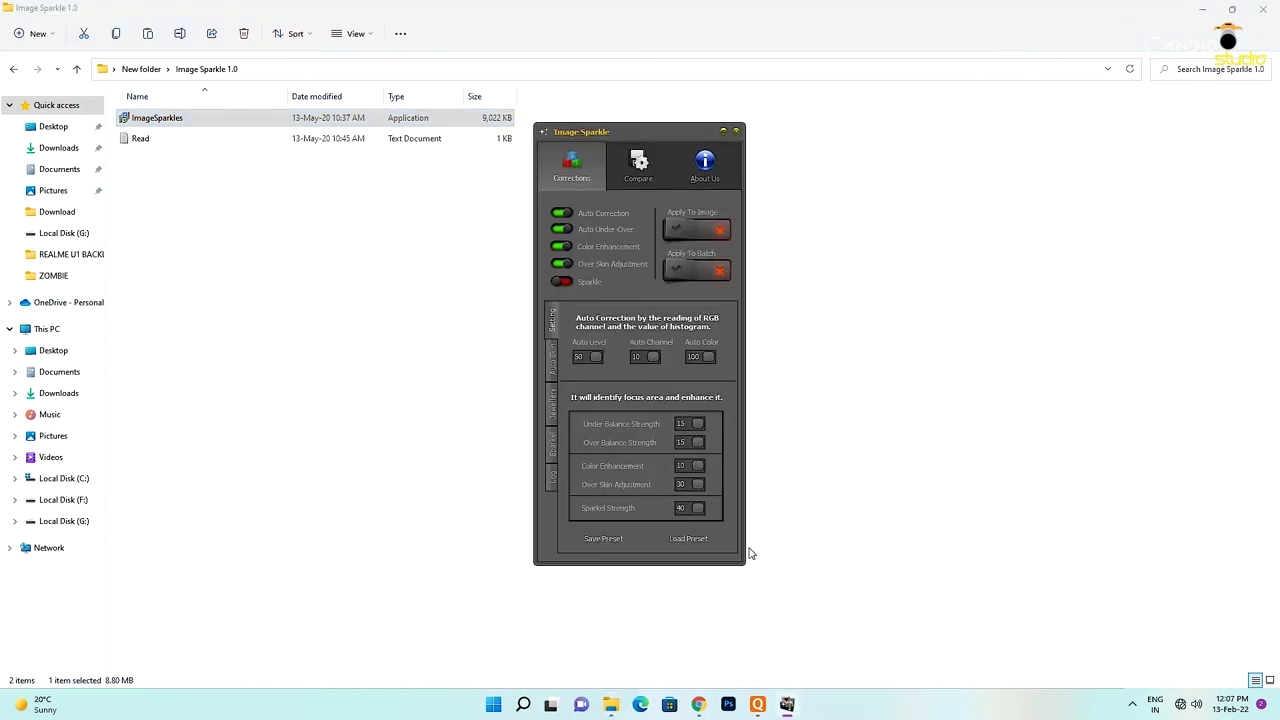
Step: Launch Photoshop and move the Image Sparkle panel to the right of the workspace
click(731, 708)
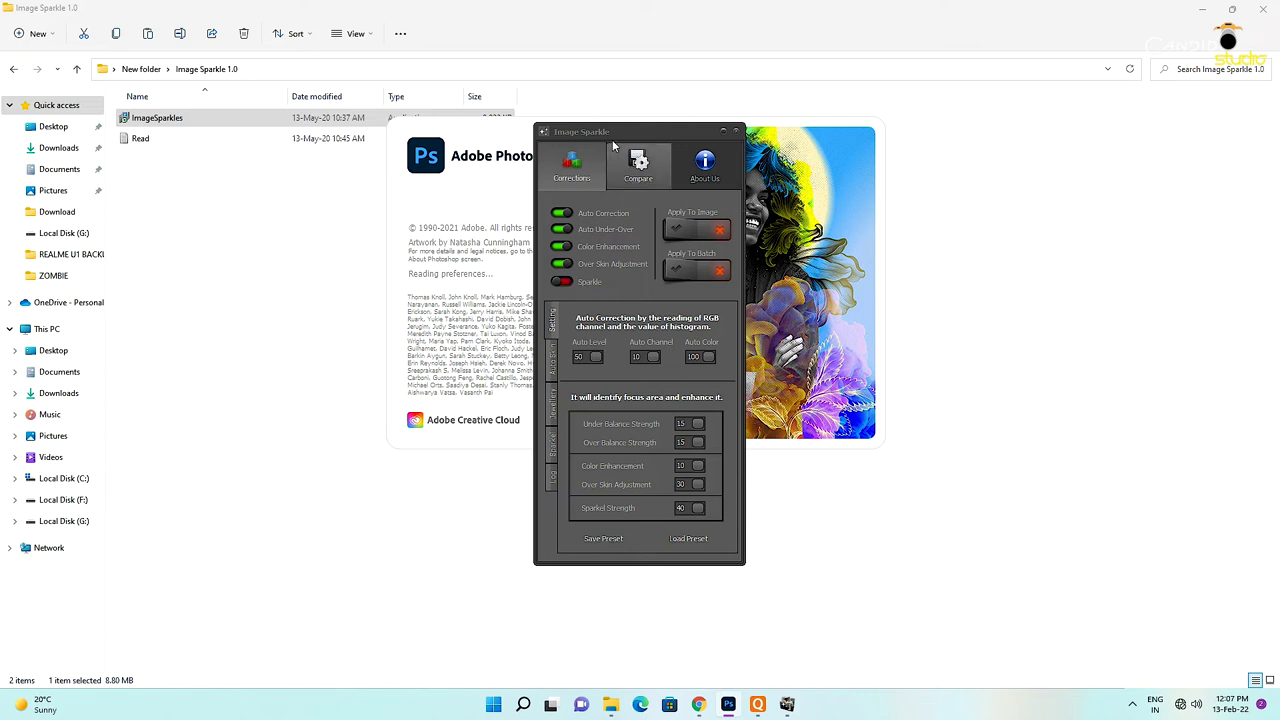
drag(644, 130, 1022, 146)
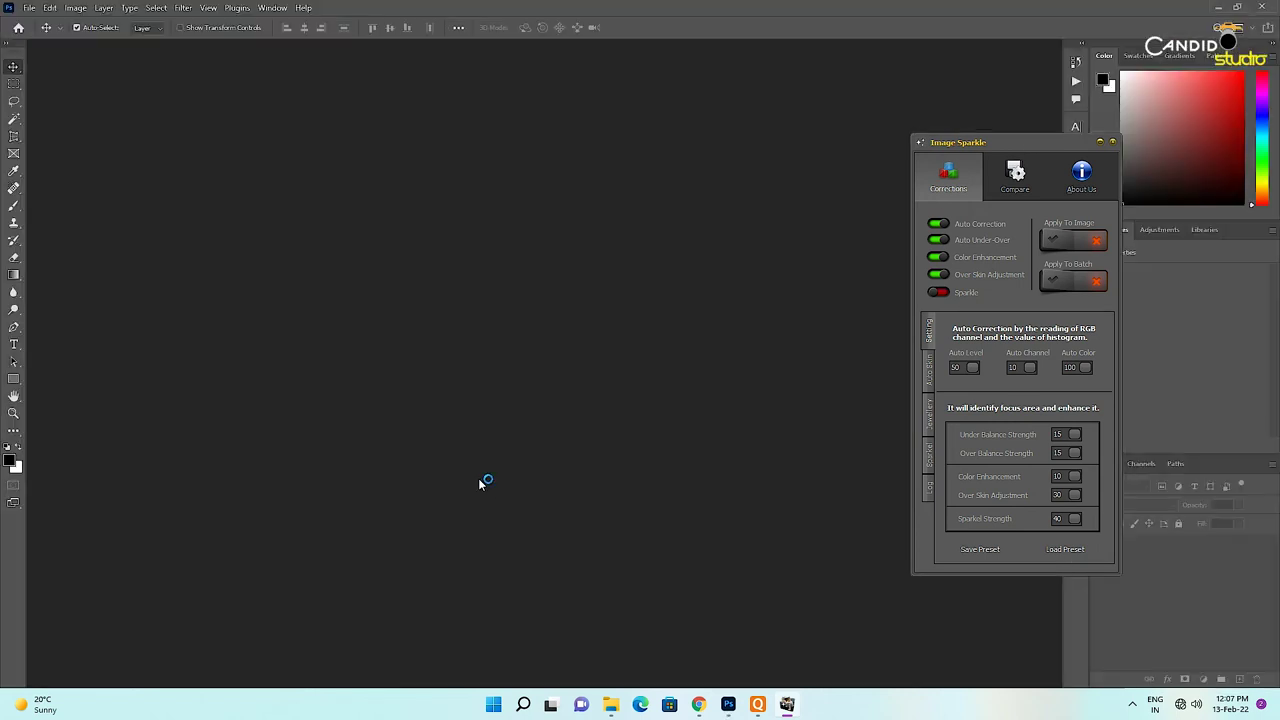
mouse_move(698, 705)
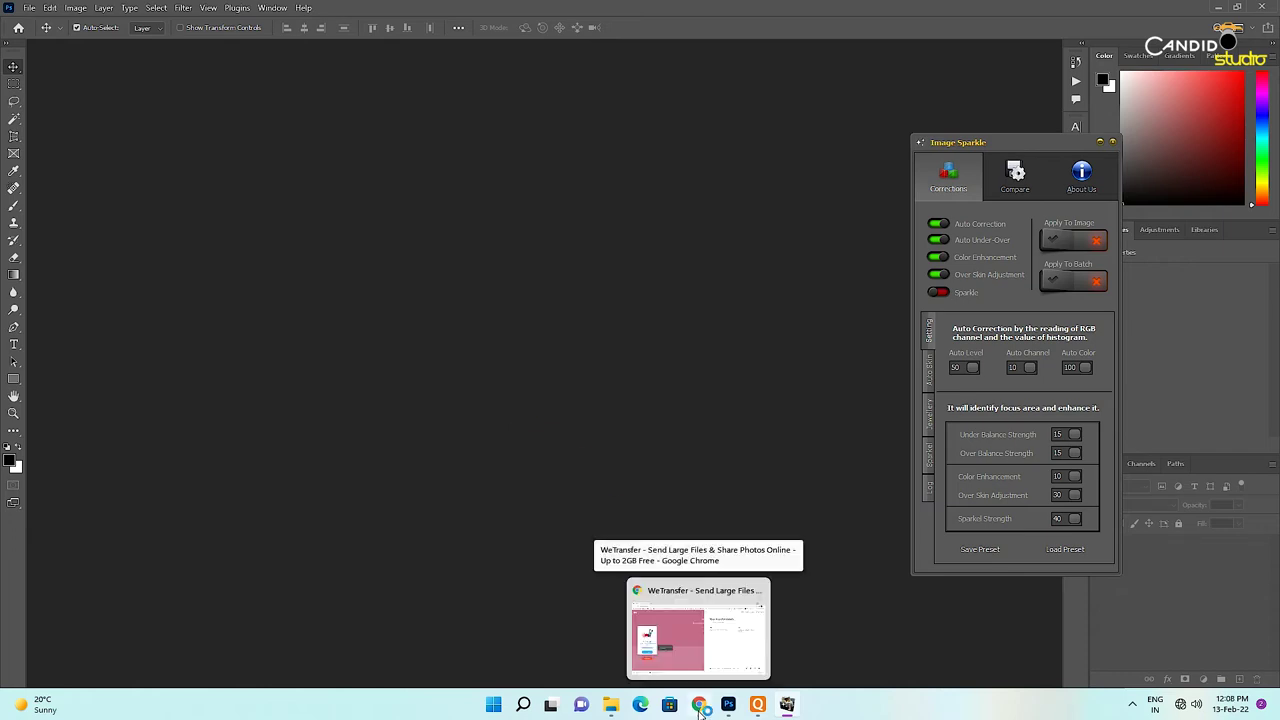
Step: Open the bridal portrait, apply the Image Sparkle corrections, and dismiss the plugin error
click(699, 705)
click(699, 705)
double_click(425, 462)
key(Escape)
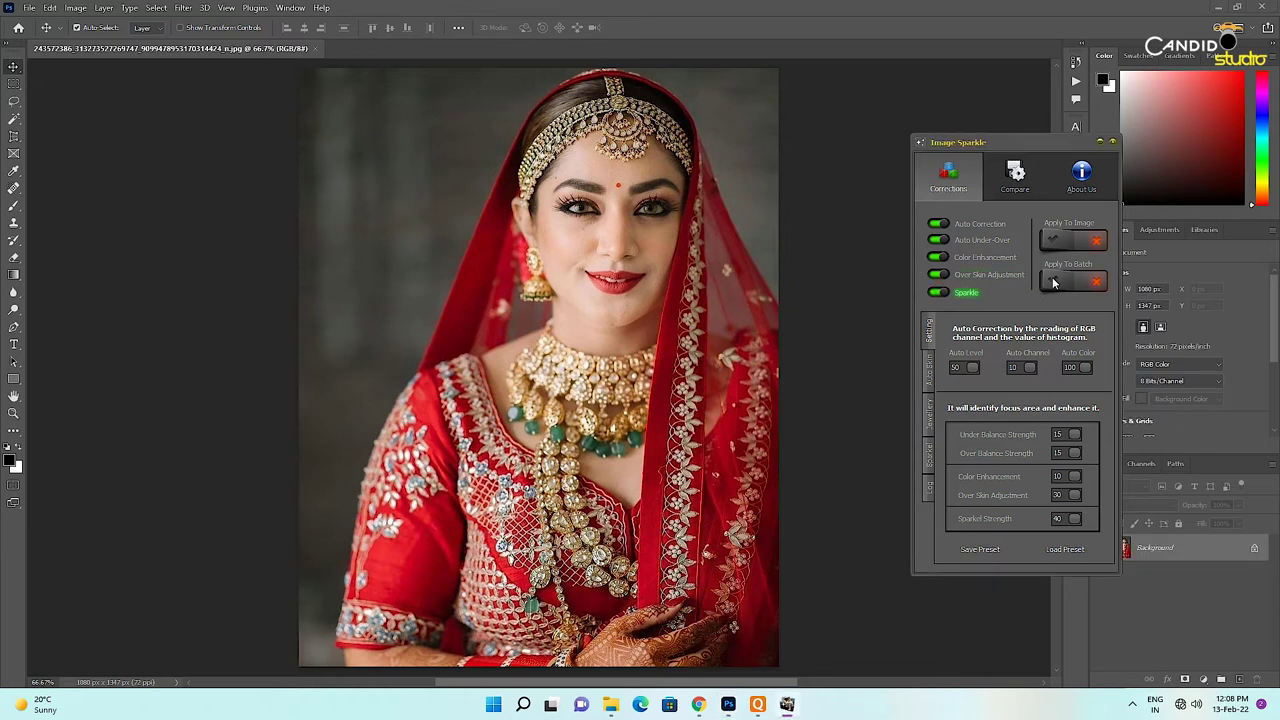
click(1053, 240)
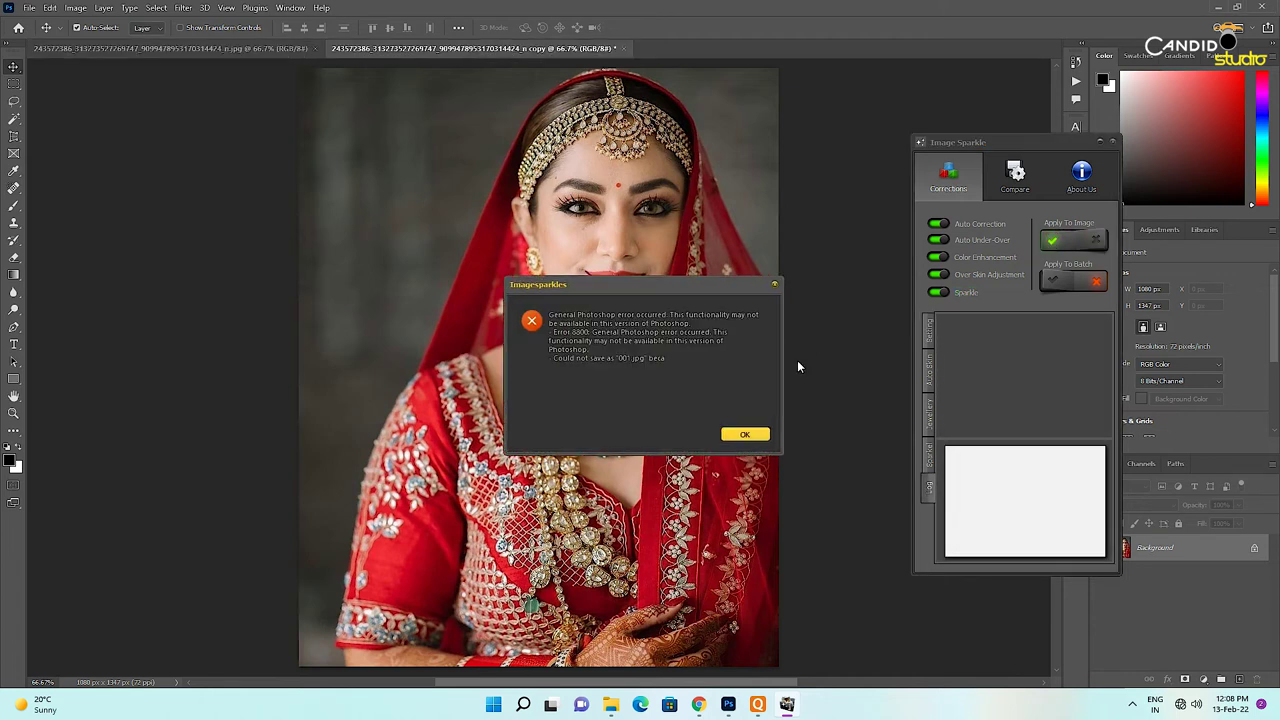
click(746, 436)
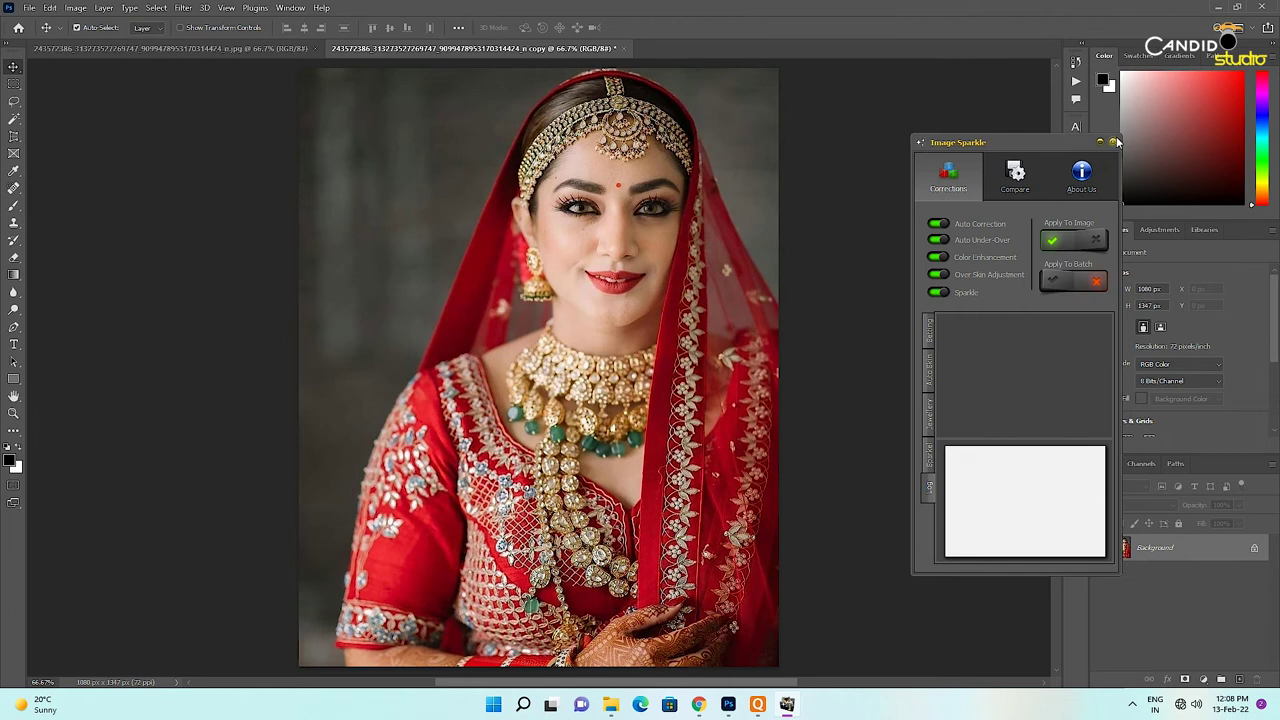
Step: Close Photoshop without saving, then close the File Explorer window
click(1271, 7)
click(627, 269)
click(1263, 8)
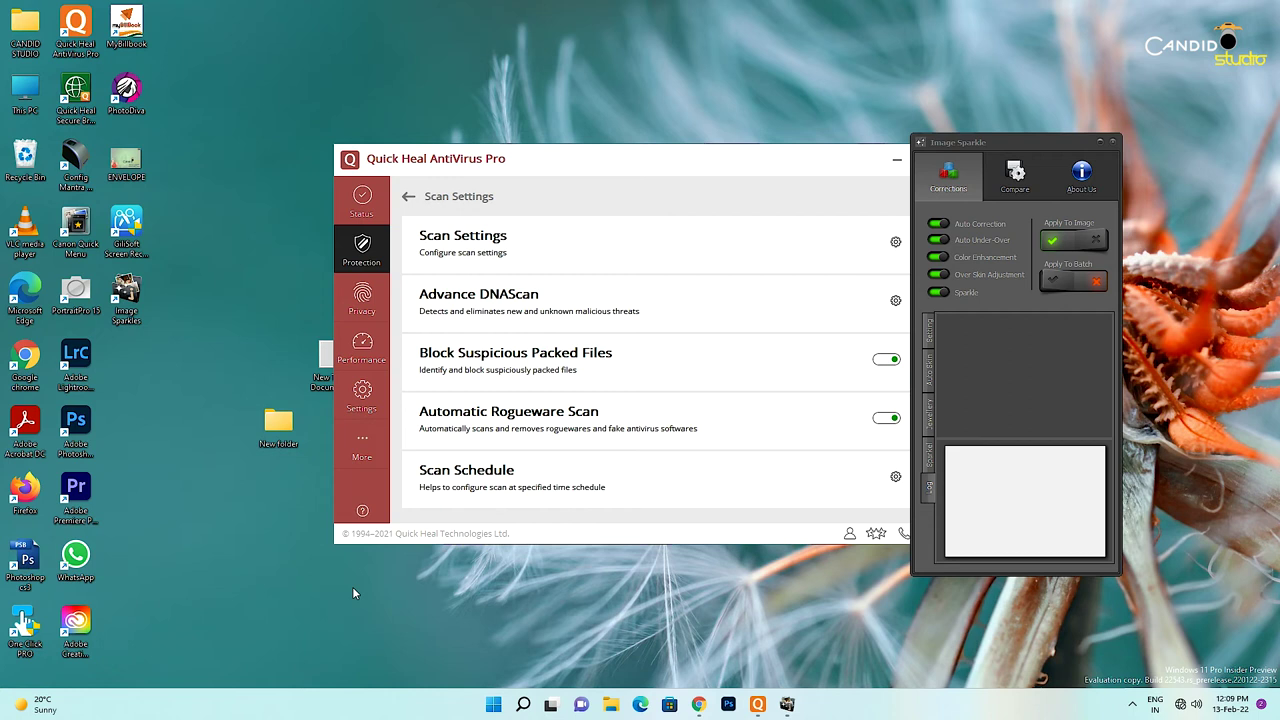
Step: Turn off Apply To Image, start Photoshop CS3, and try opening the portrait JPG
click(1098, 245)
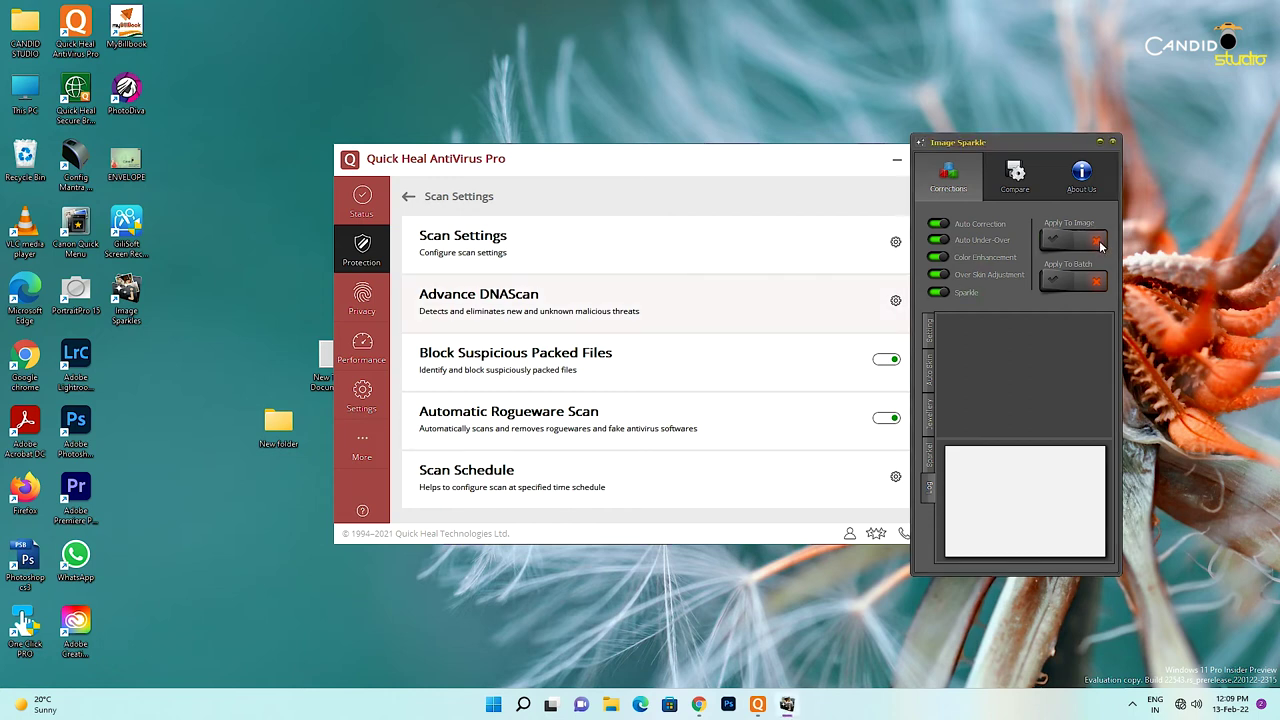
double_click(28, 560)
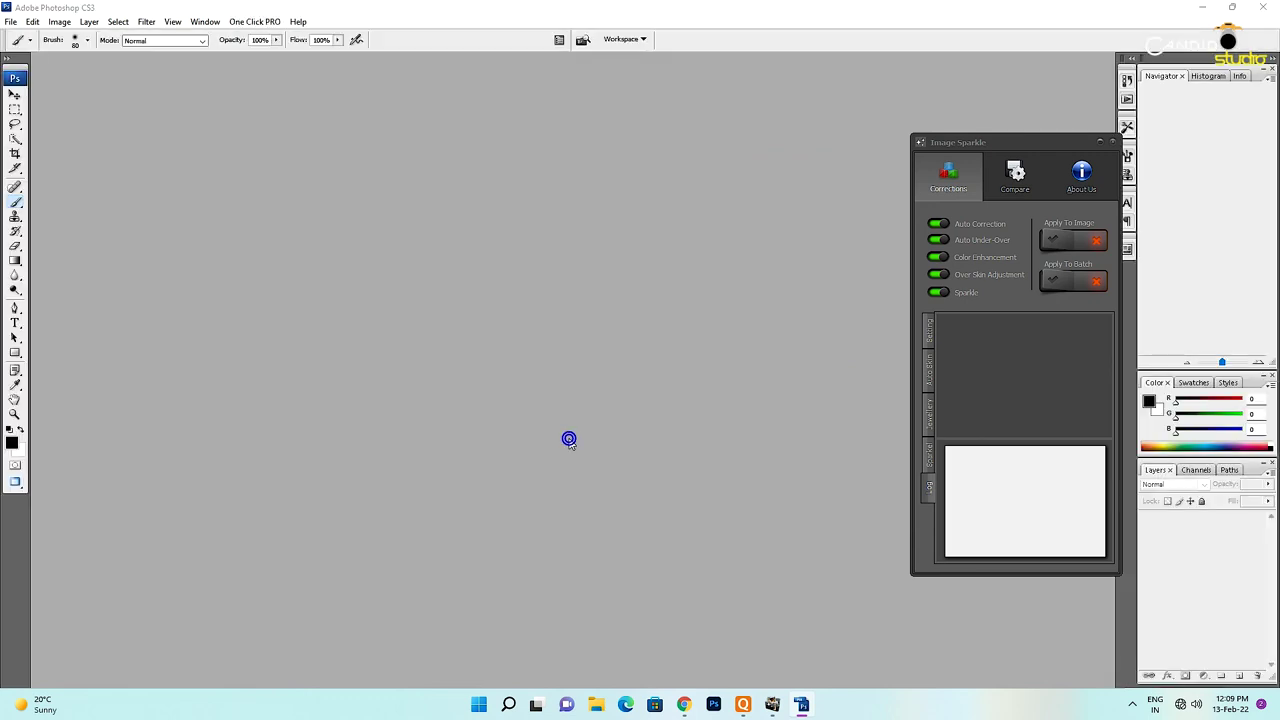
double_click(316, 235)
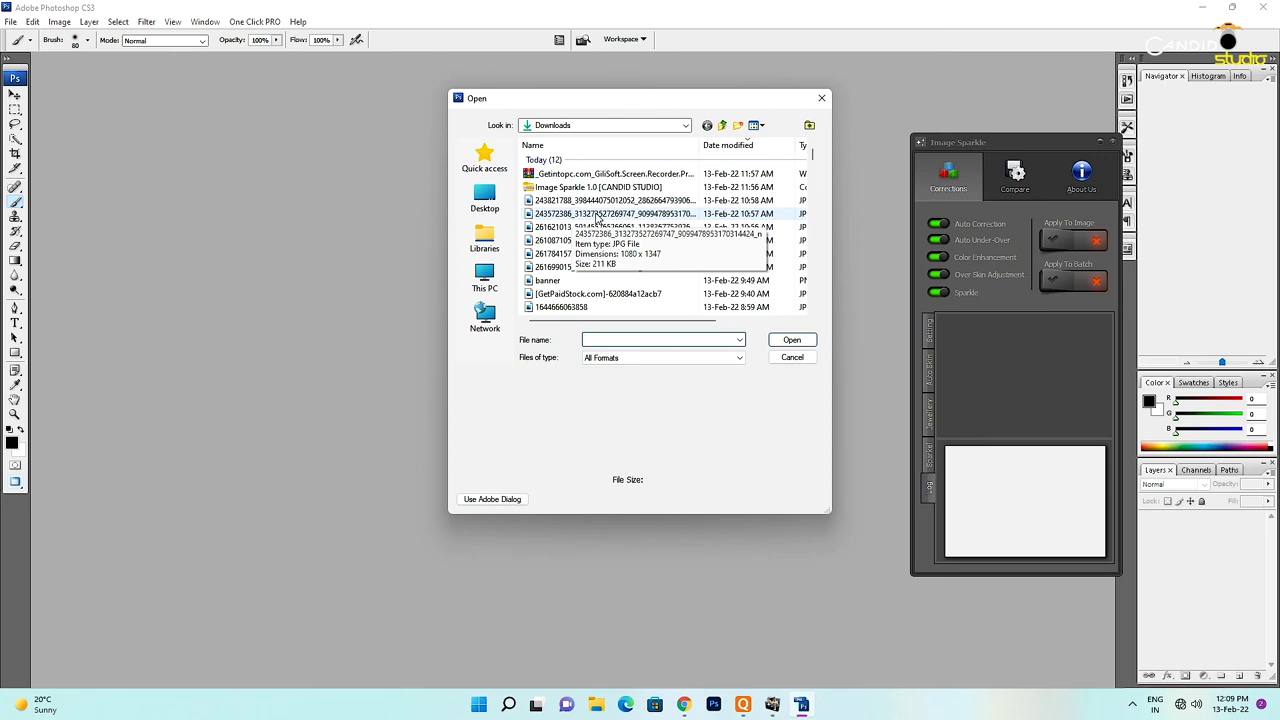
double_click(597, 214)
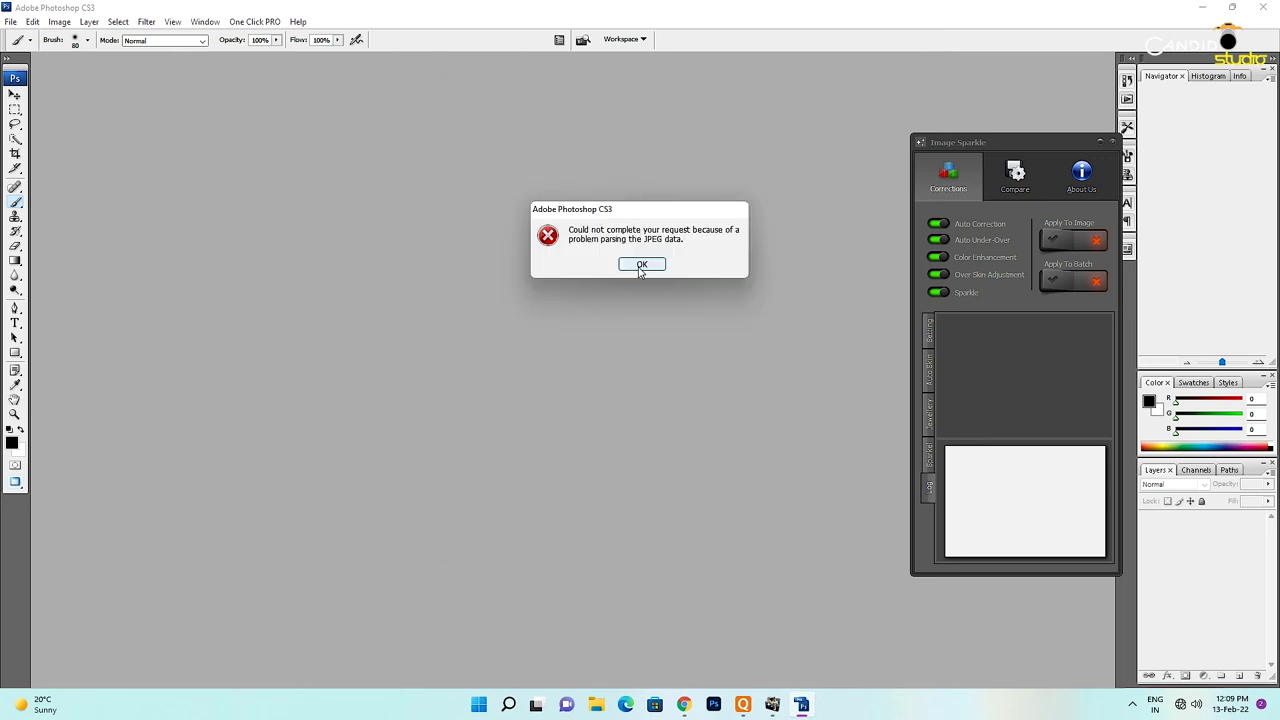
click(642, 266)
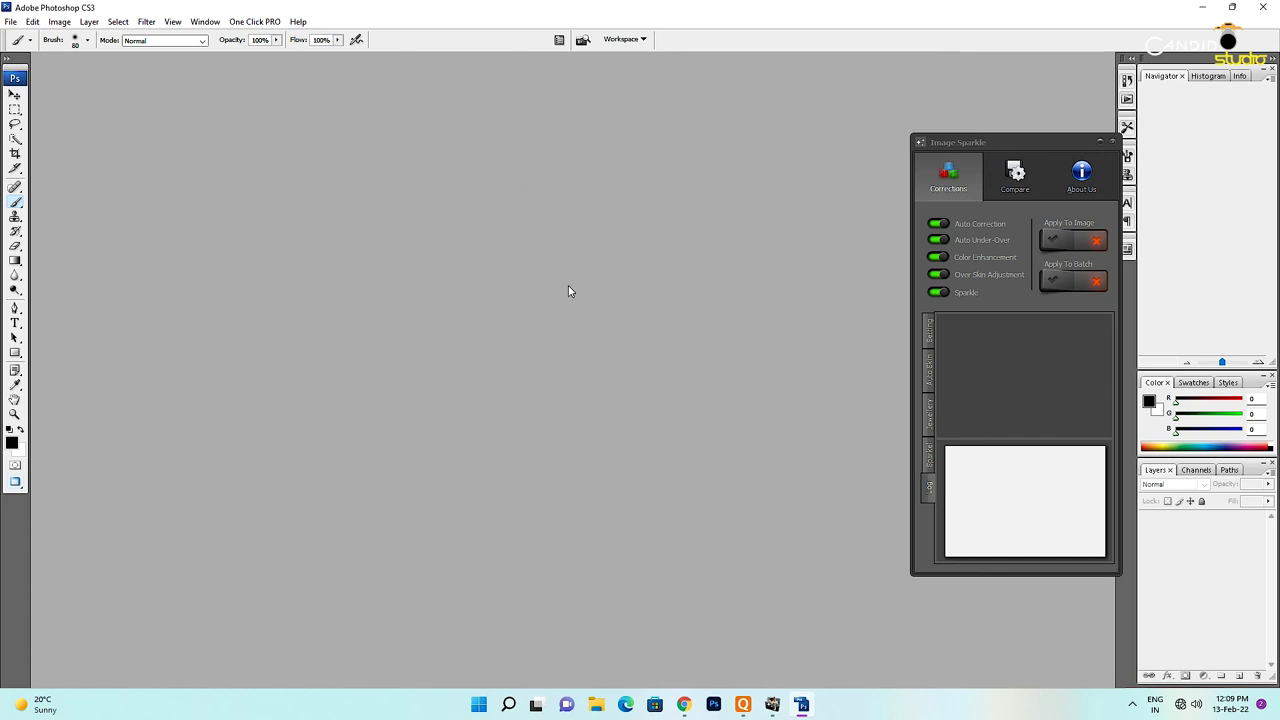
Step: Retry opening the portrait JPG and dismiss the JPEG parsing error again
double_click(568, 289)
double_click(591, 231)
click(642, 264)
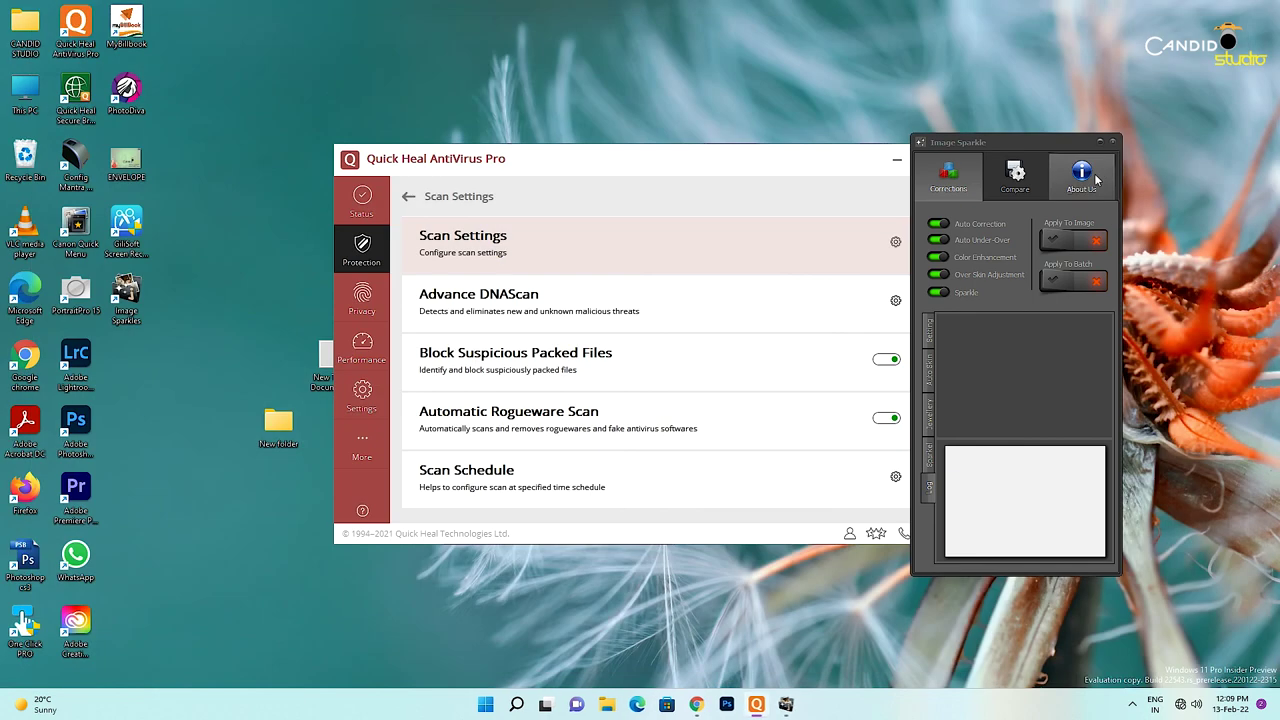
Step: Close Image Sparkle, set the scan action back to Repair and save, then open Virus Protection
click(1113, 143)
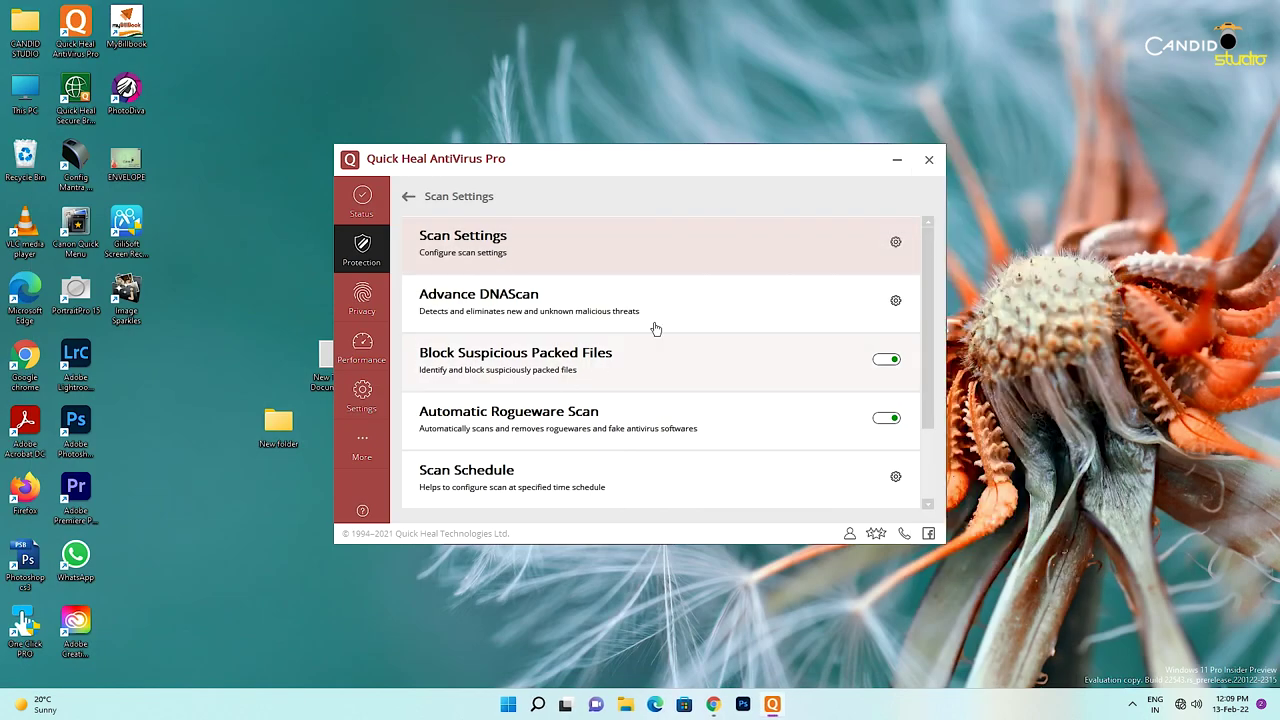
click(458, 257)
click(436, 362)
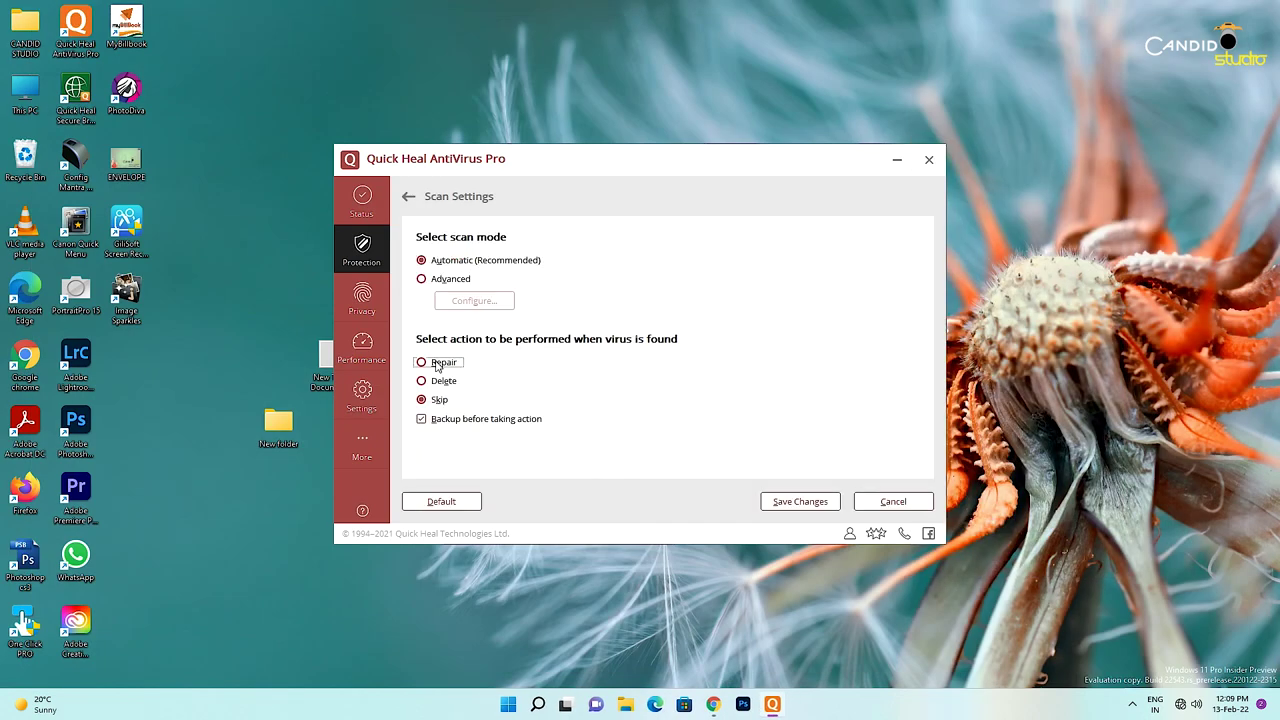
click(768, 501)
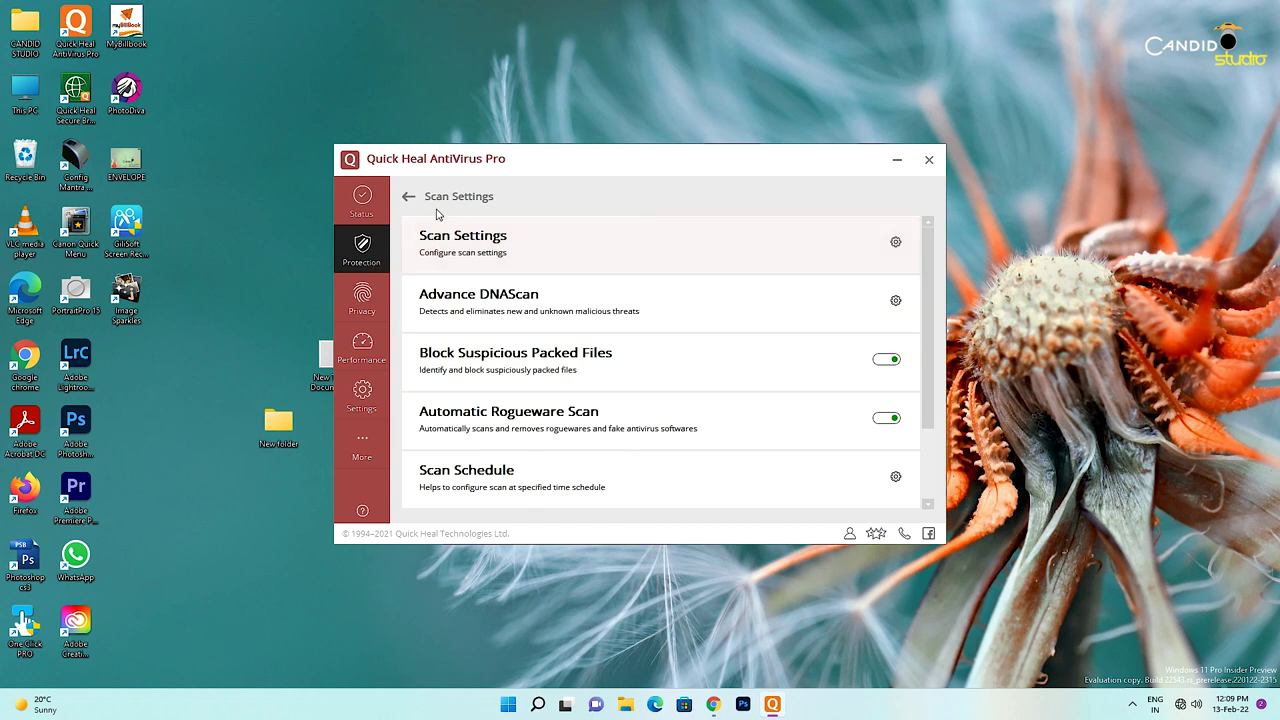
click(405, 199)
click(505, 285)
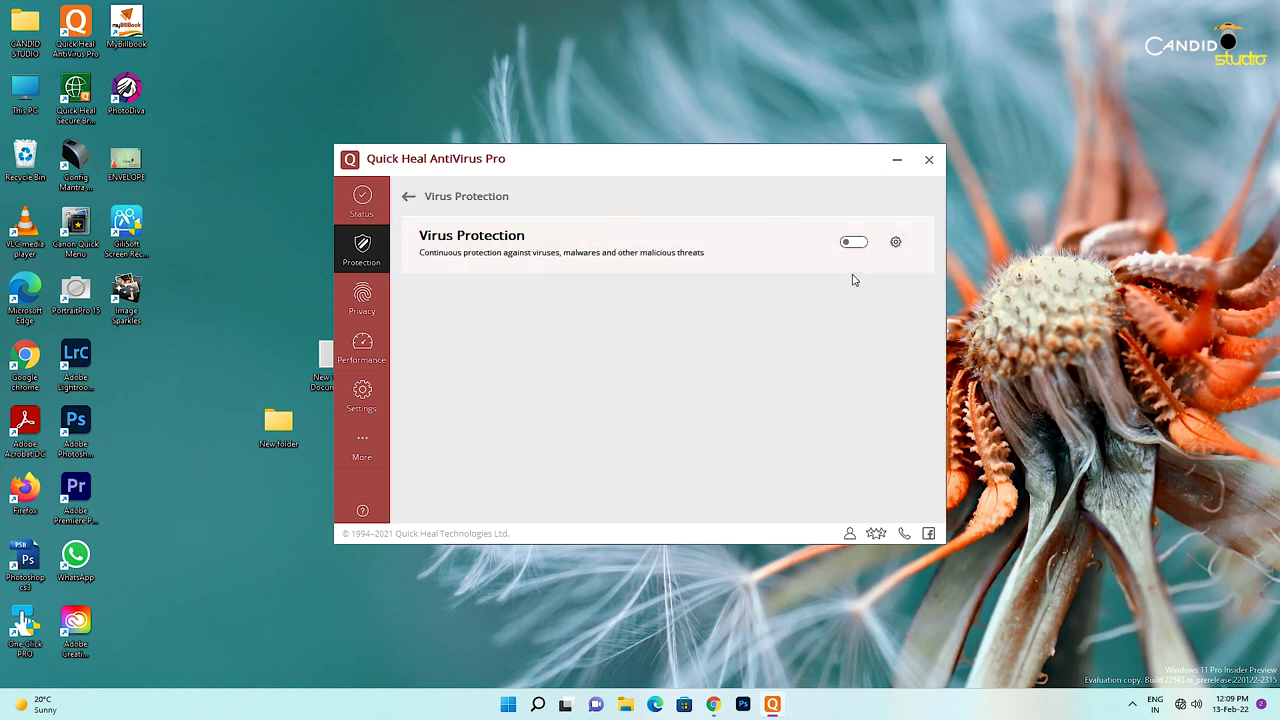